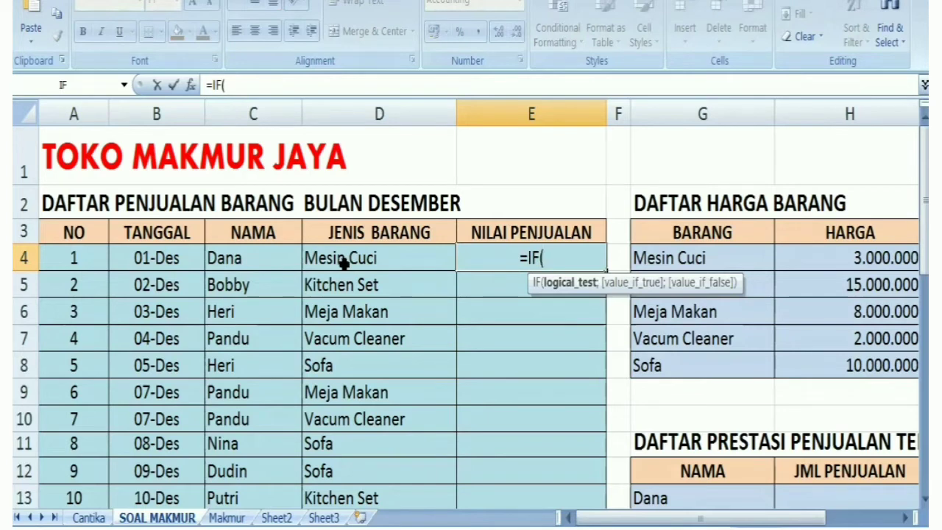
In E4's IF formula, enter the condition D4="Mesin Cuci" with 3000000 as the value if true.
{"action": "left_click", "coordinate": [343, 264]}
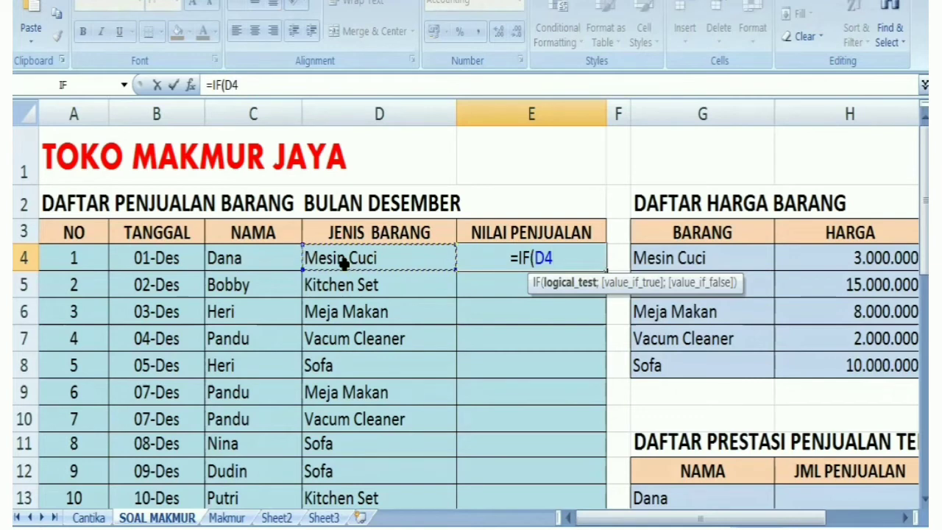
{"action": "type", "text": "="}
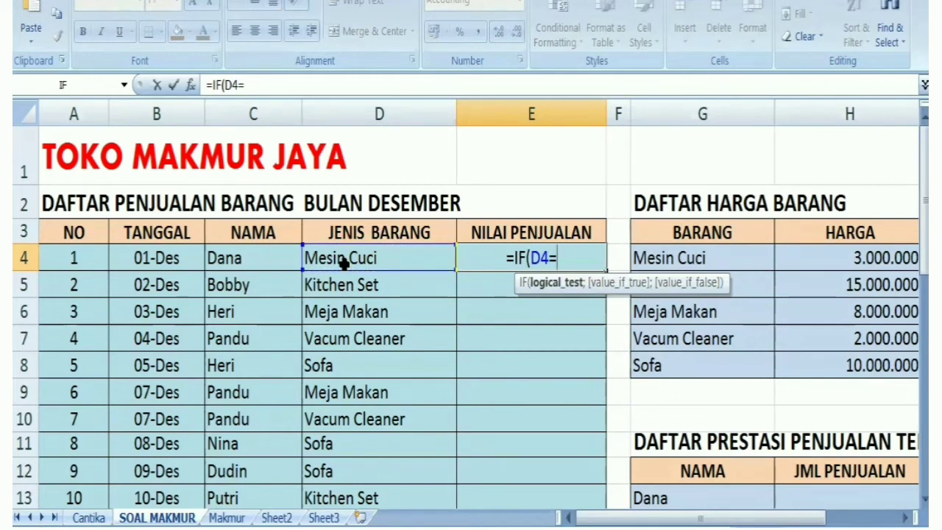
{"action": "type", "text": "\""}
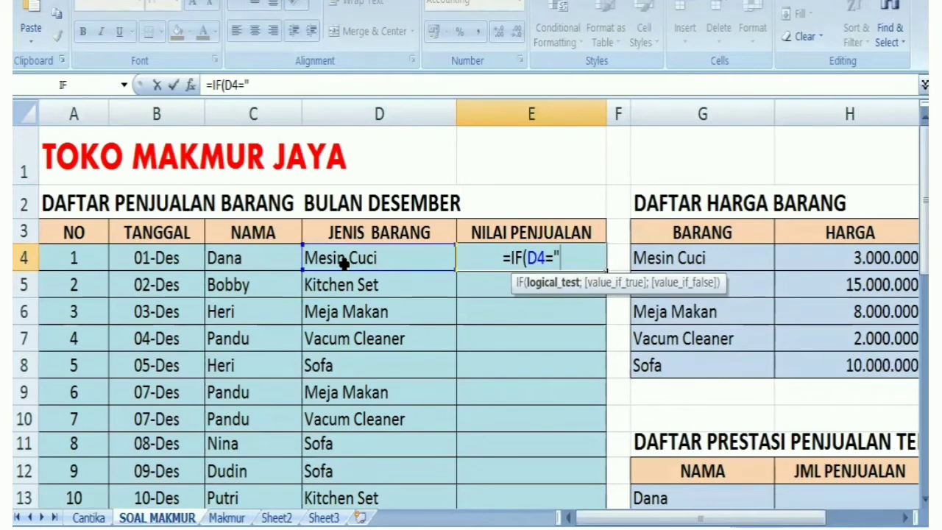
{"action": "type", "text": "Mesin Cuci"}
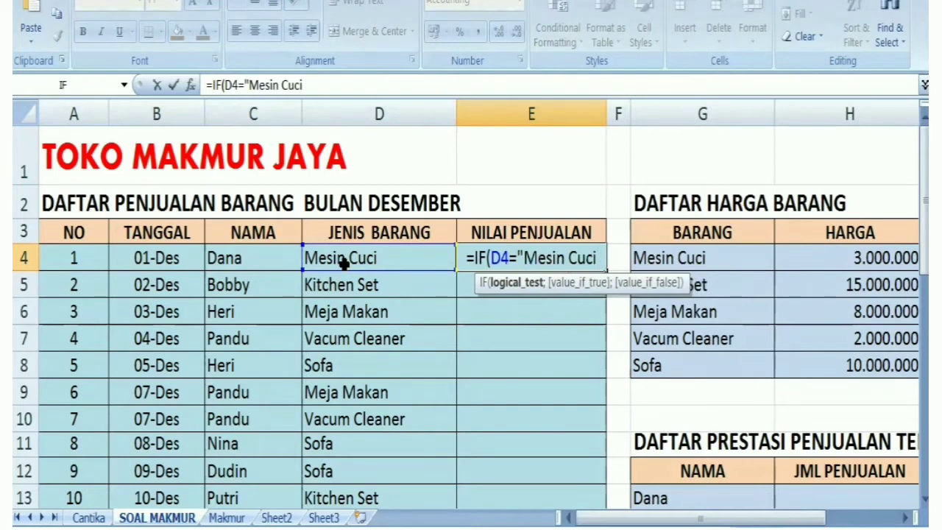
{"action": "type", "text": "\";"}
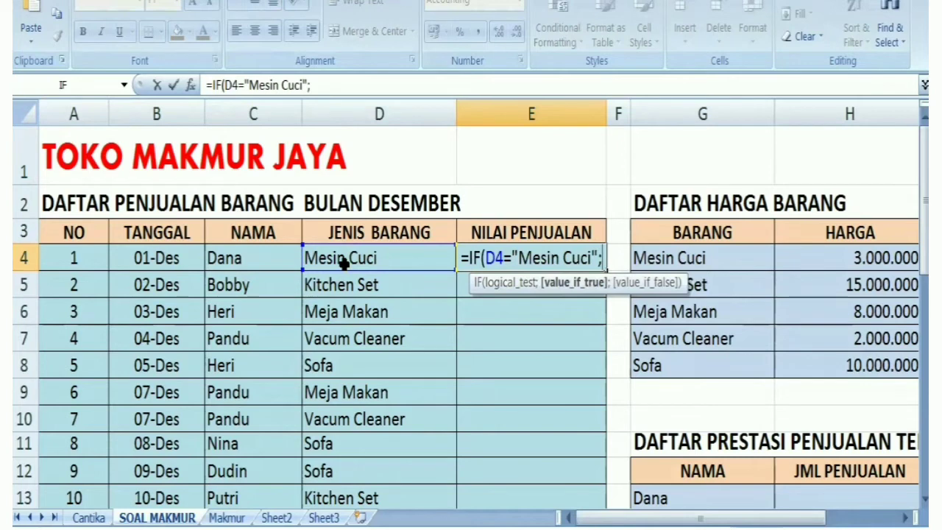
{"action": "type", "text": "3"}
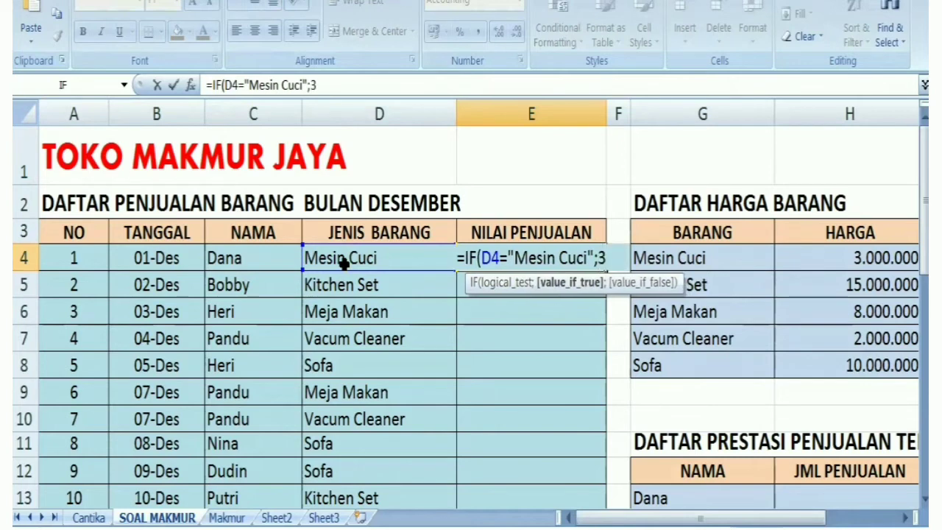
{"action": "type", "text": "000000"}
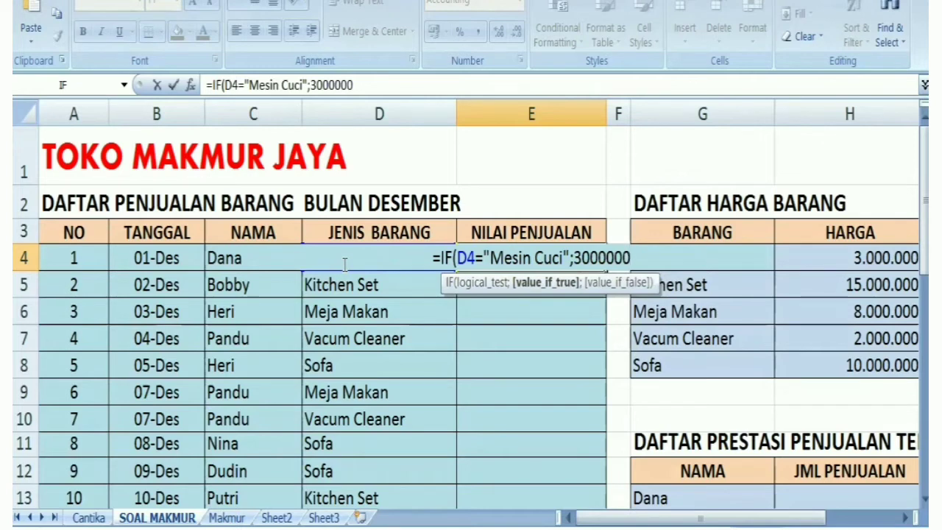
{"action": "type", "text": ";"}
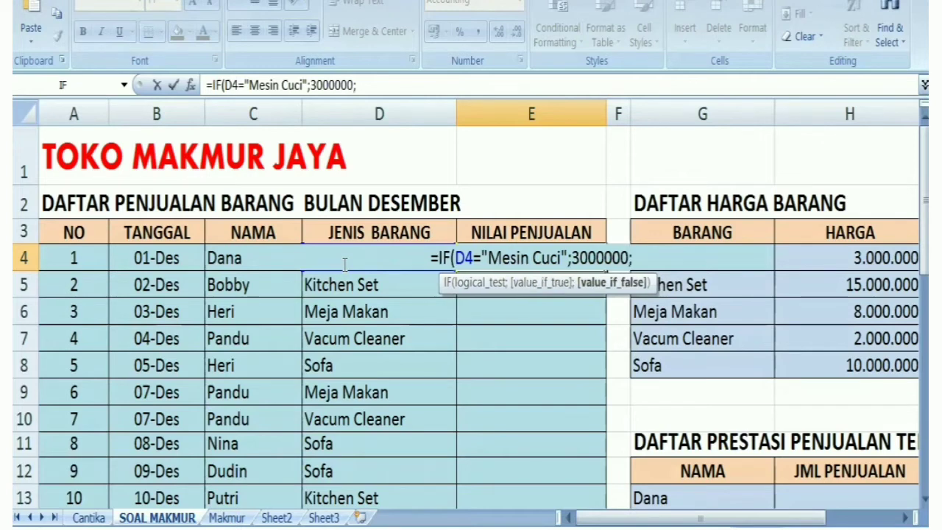
Add a nested IF to the E4 formula that tests D4="Kitchen Set" and returns 15000000 if true.
{"action": "type", "text": "IF("}
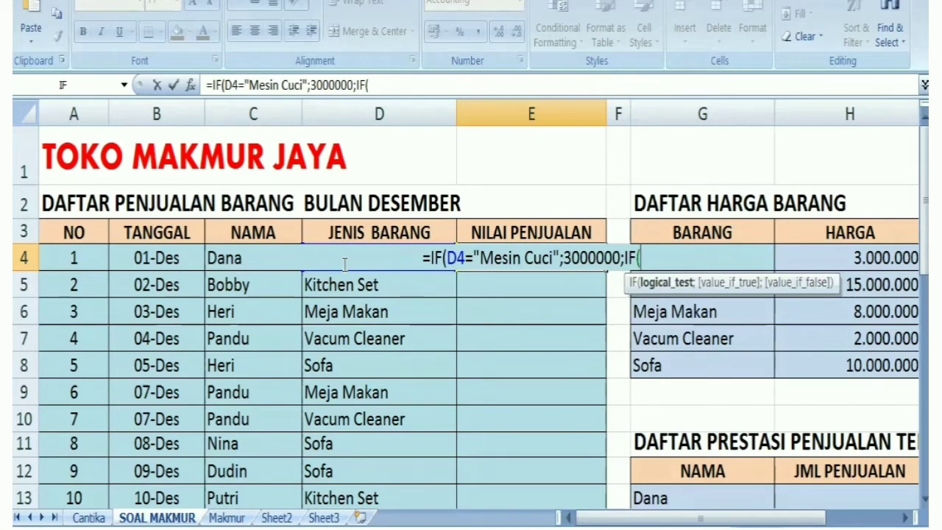
{"action": "left_click", "coordinate": [365, 256]}
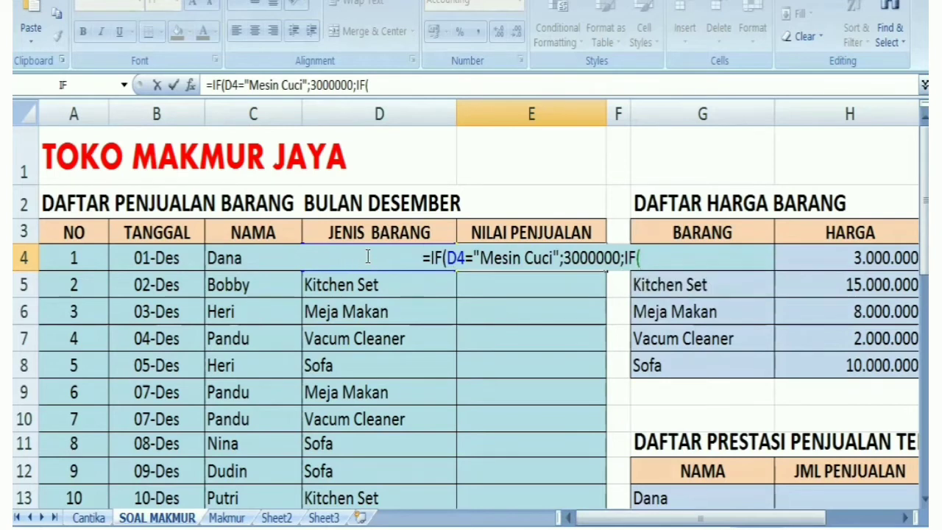
{"action": "left_click", "coordinate": [645, 257]}
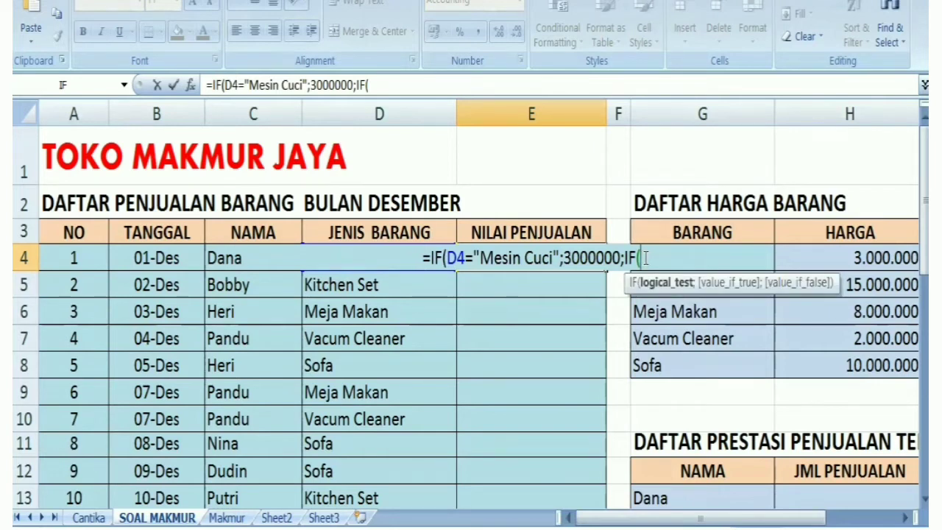
{"action": "type", "text": "D4"}
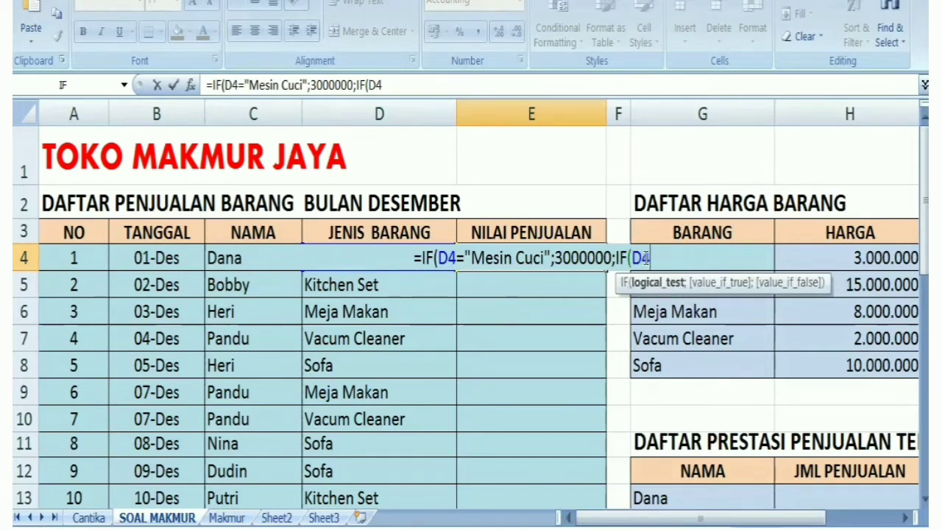
{"action": "type", "text": "="}
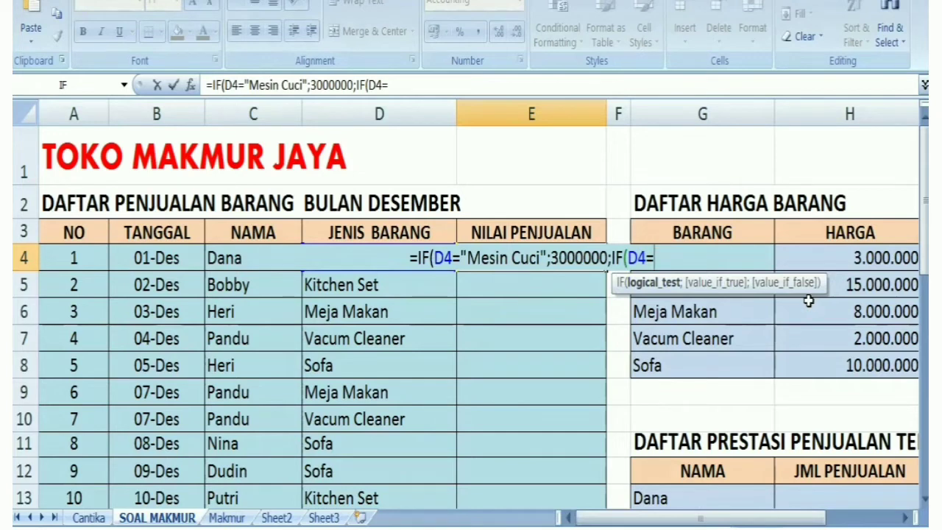
{"action": "type", "text": "\""}
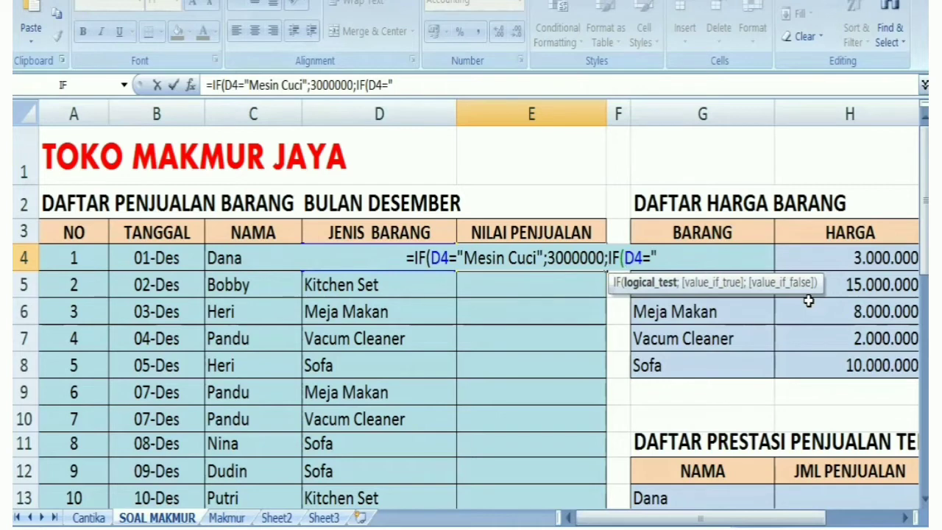
{"action": "type", "text": "Kitchen"}
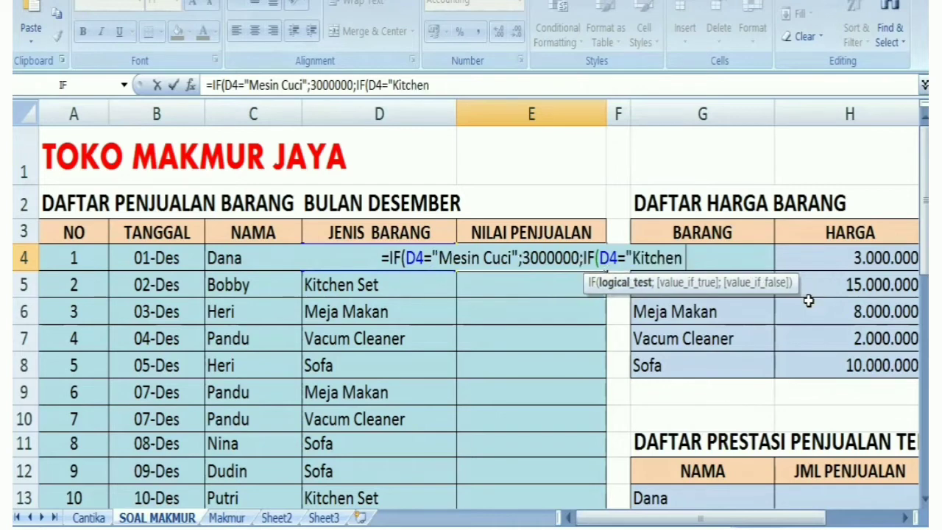
{"action": "type", "text": " Set"}
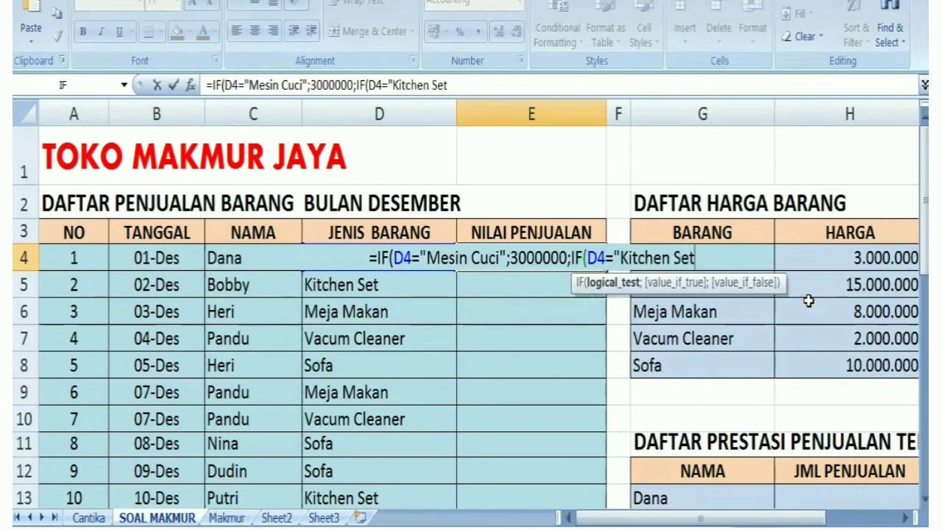
{"action": "type", "text": "\""}
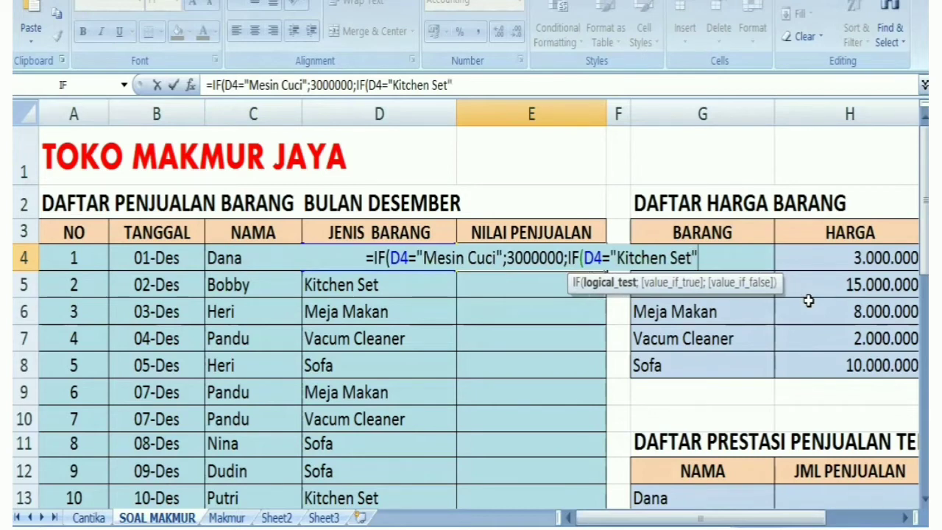
{"action": "type", "text": ";1"}
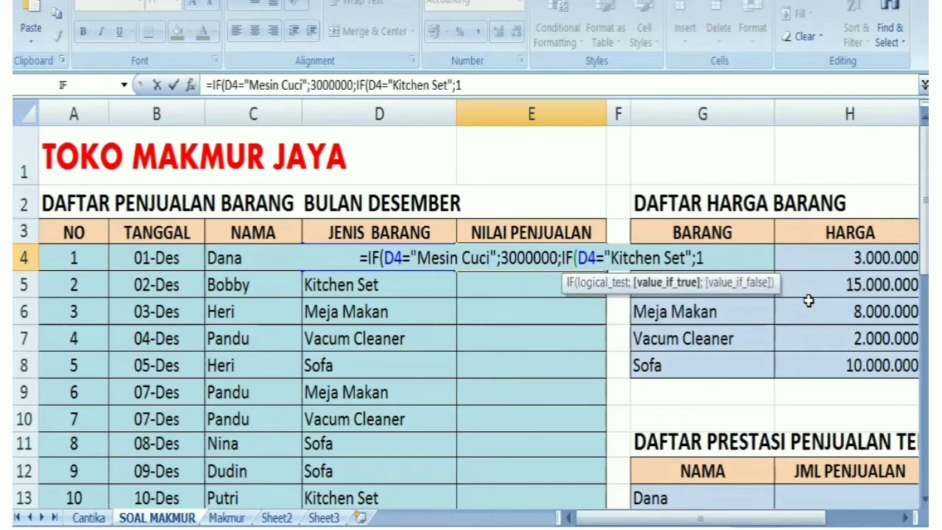
{"action": "type", "text": "5000000;"}
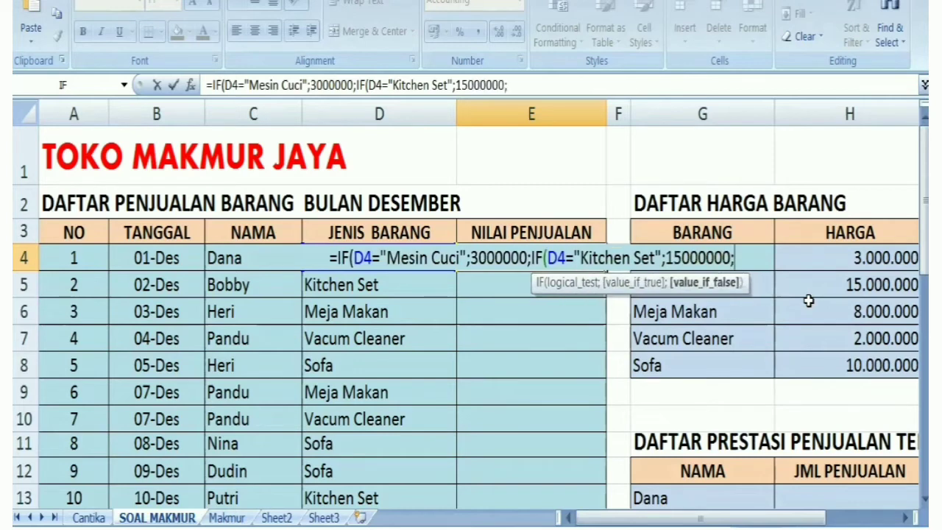
Nest a third IF in the E4 formula with the condition D4="Meja Makan", closed by a semicolon.
{"action": "type", "text": "IF"}
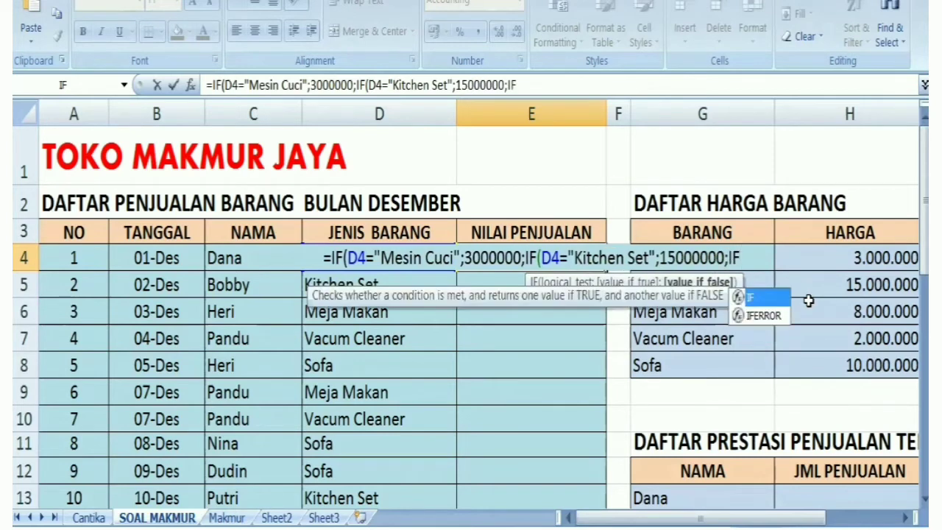
{"action": "type", "text": "("}
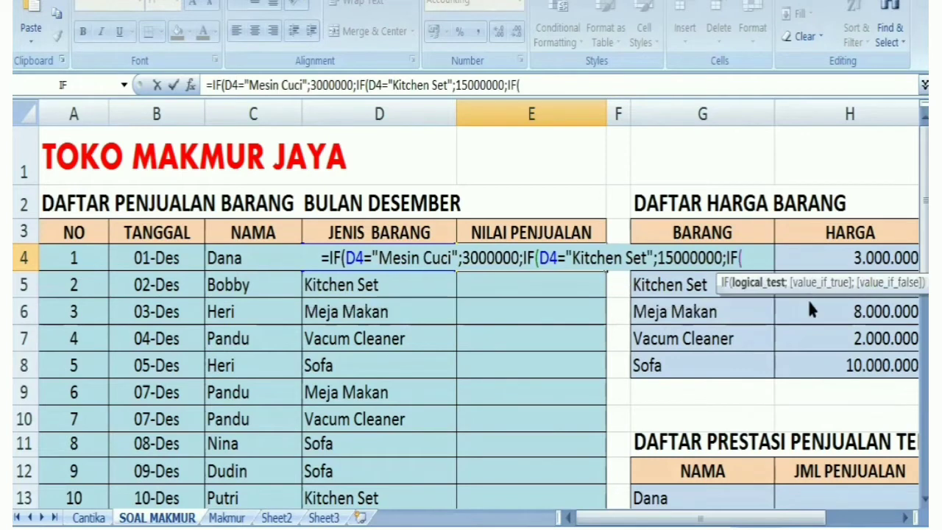
{"action": "type", "text": "D4="}
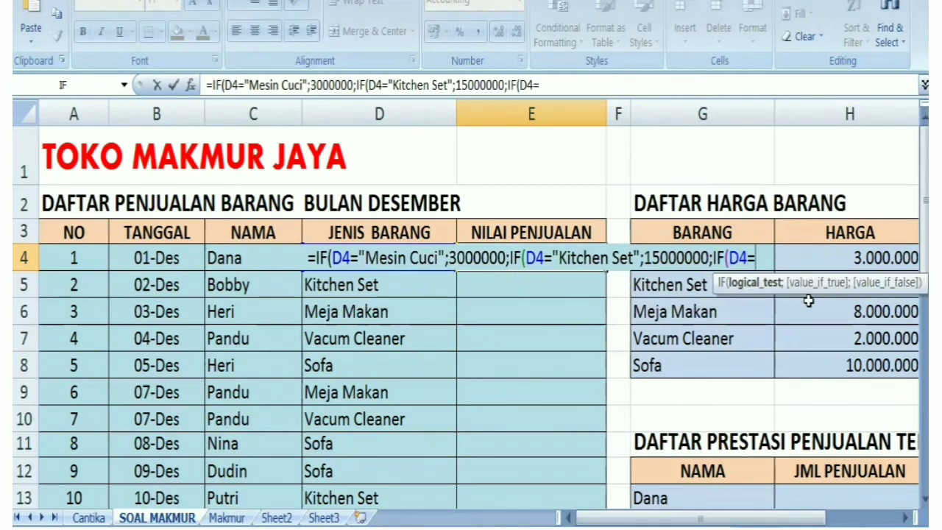
{"action": "type", "text": "\""}
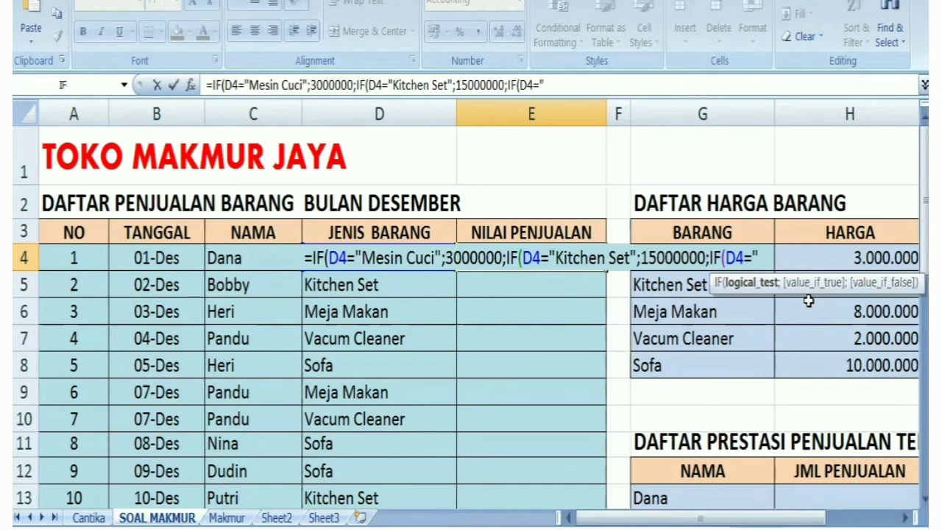
{"action": "type", "text": "Meja"}
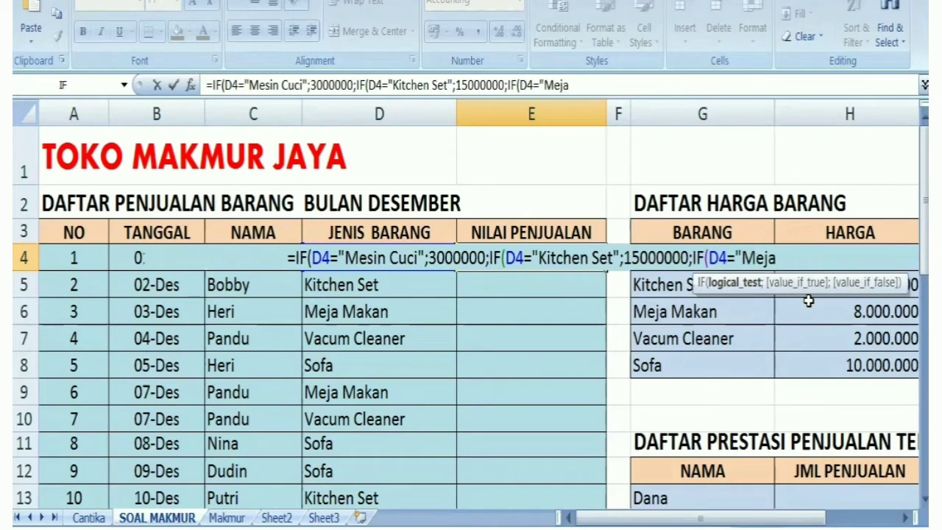
{"action": "type", "text": " Makan:"}
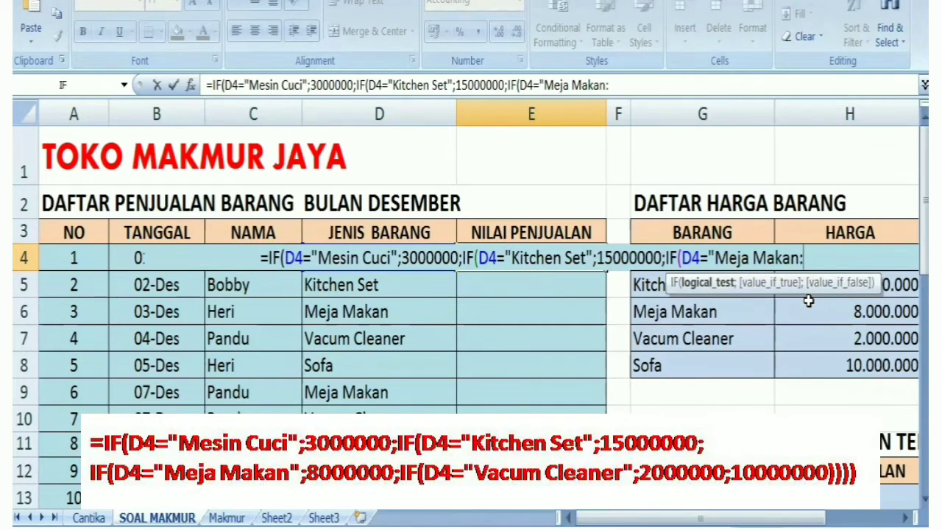
{"action": "key", "text": "BackSpace"}
{"action": "type", "text": "\";"}
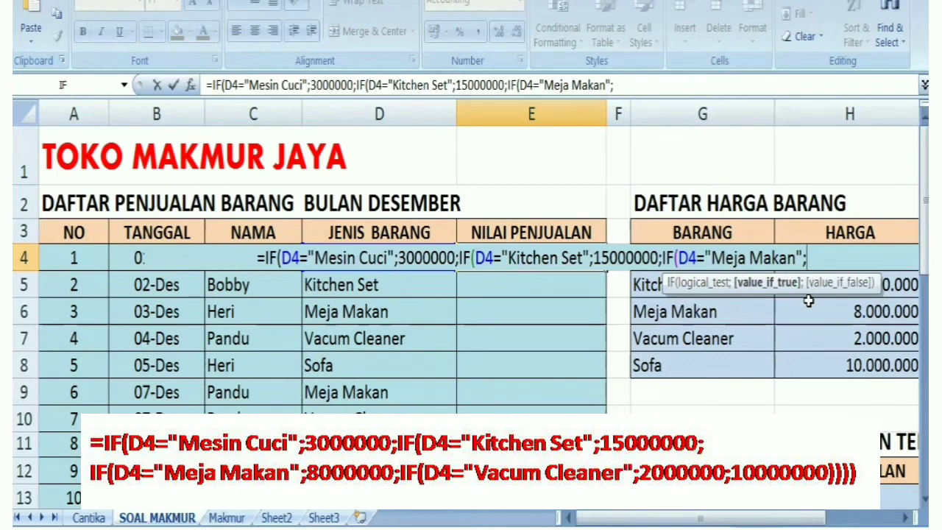
Nest a fourth IF in the E4 formula with the quoted condition D4="Vacum Cleaner", followed by a semicolon.
{"action": "type", "text": "IF"}
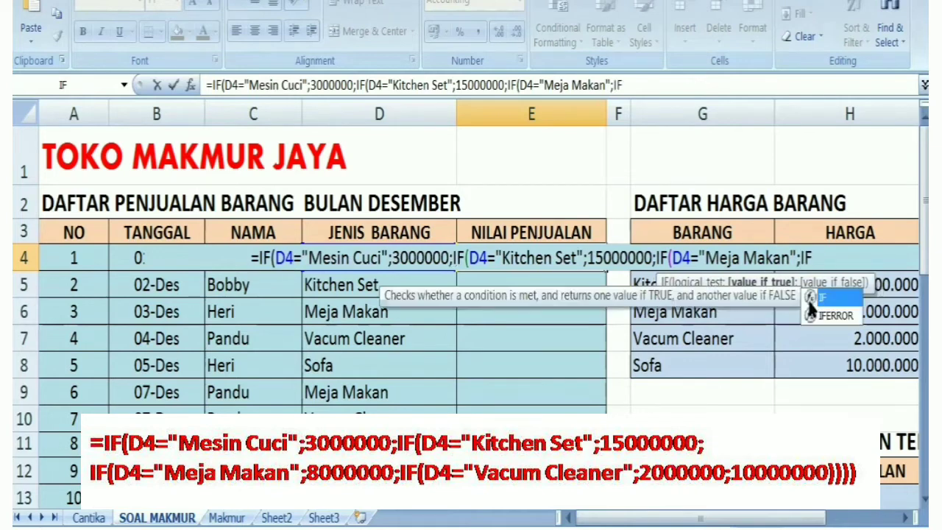
{"action": "double_click", "coordinate": [808, 299]}
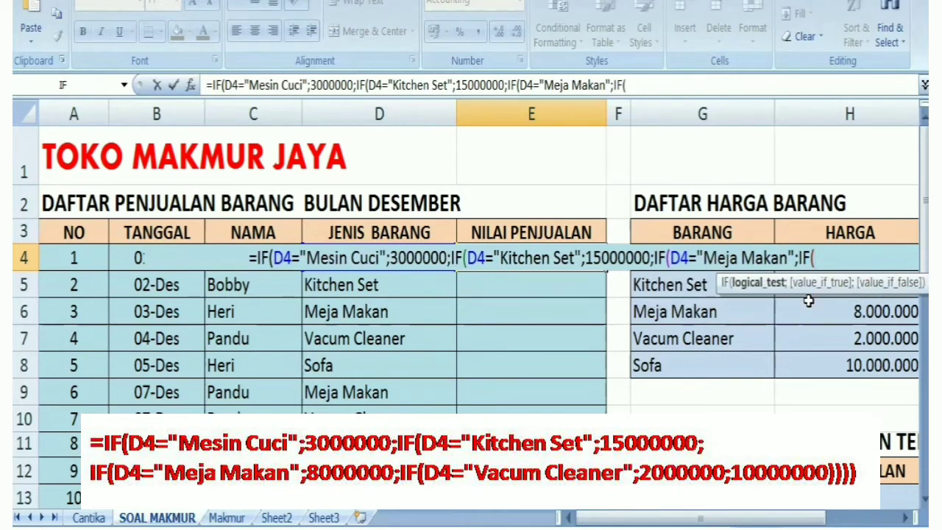
{"action": "type", "text": "D4"}
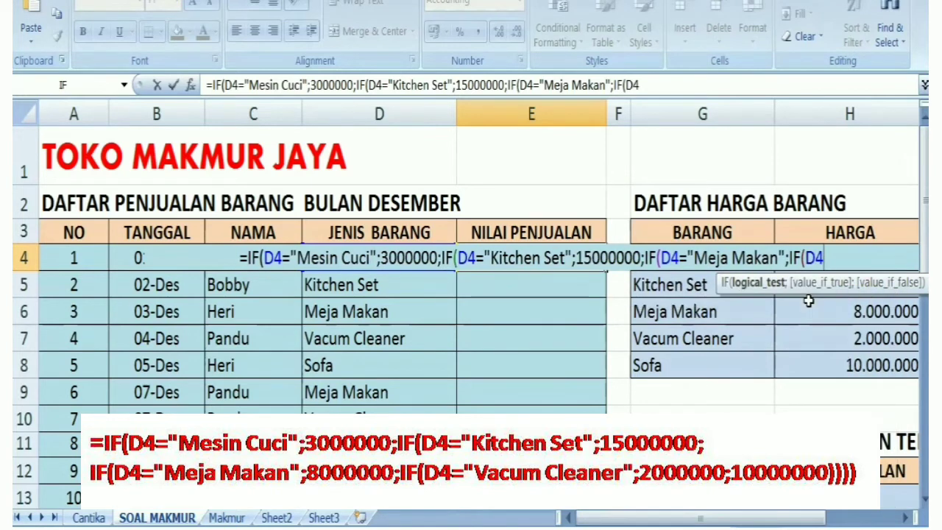
{"action": "type", "text": "="}
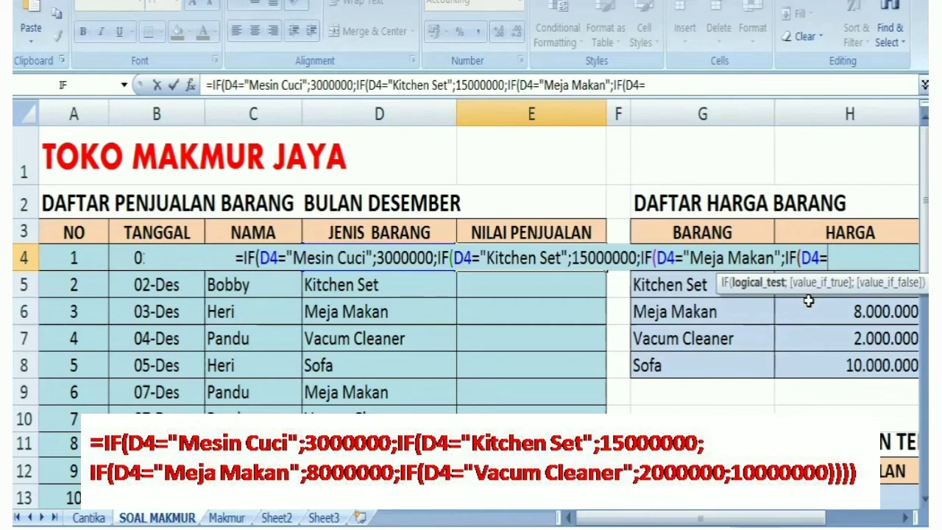
{"action": "type", "text": "Vacum Cleaner"}
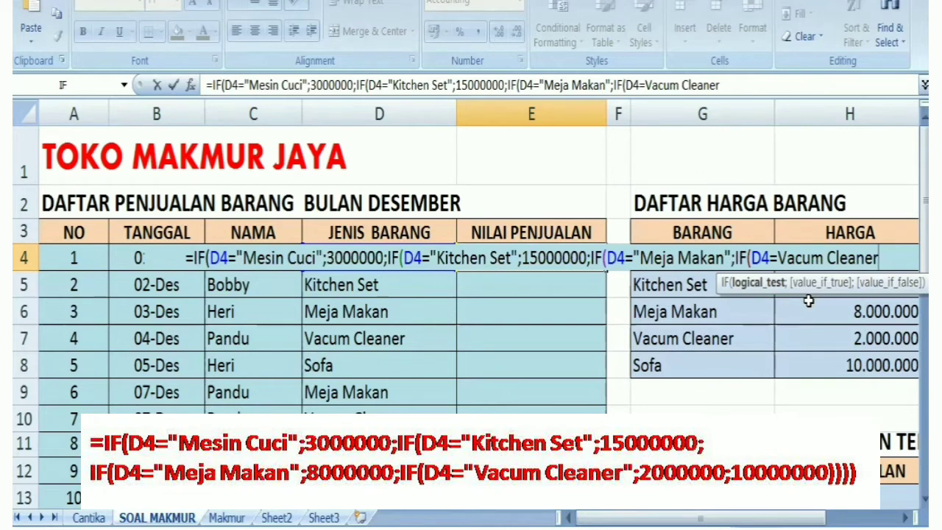
{"action": "type", "text": "\""}
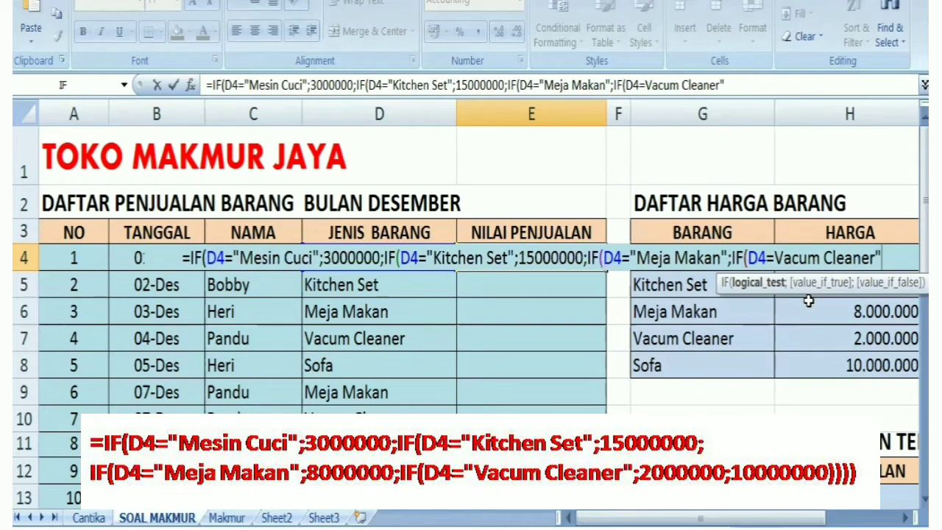
{"action": "left_click", "coordinate": [778, 258]}
{"action": "type", "text": "\""}
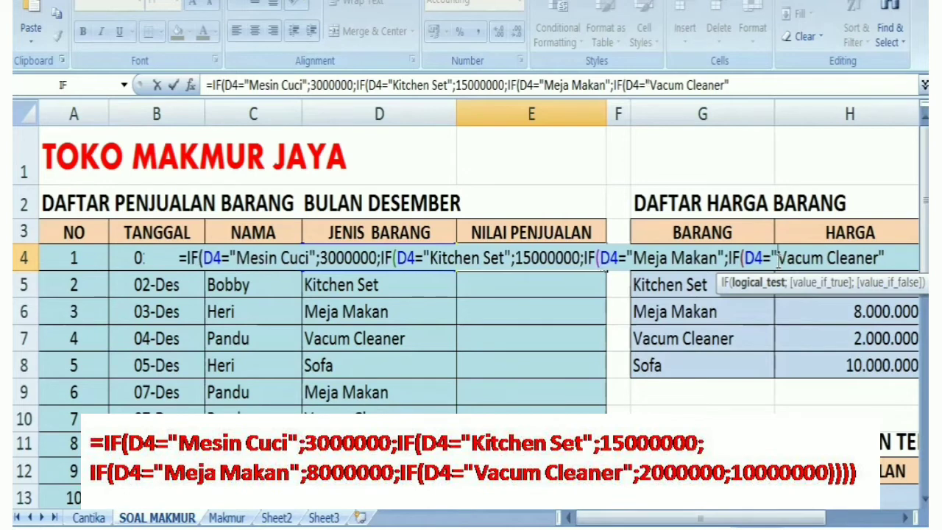
{"action": "left_click", "coordinate": [893, 254]}
{"action": "type", "text": ";"}
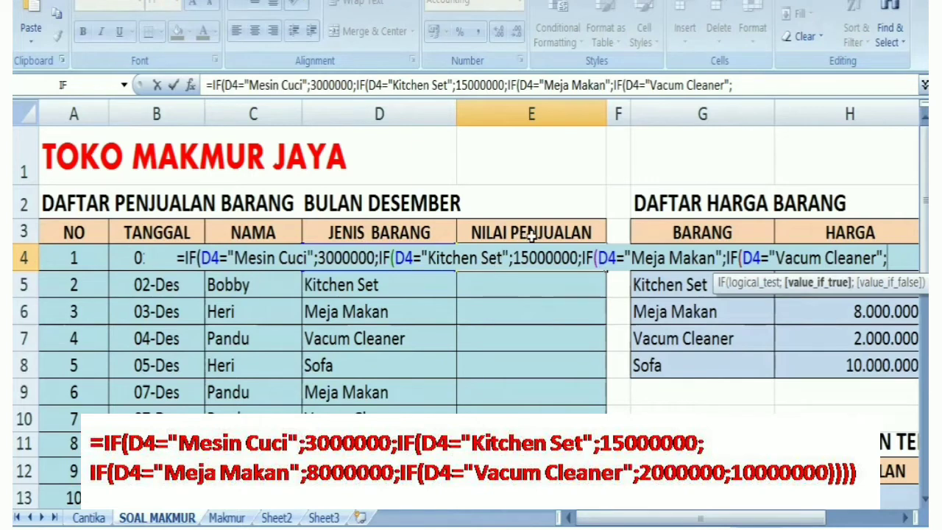
In the E4 formula, insert 8000000 as the value if true for the D4="Meja Makan" condition.
{"action": "left_click", "coordinate": [724, 258]}
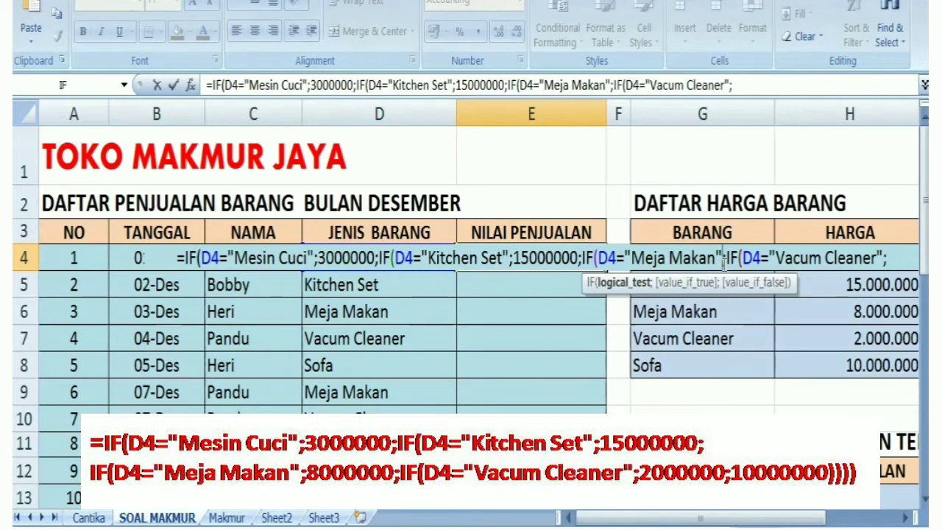
{"action": "type", "text": ";"}
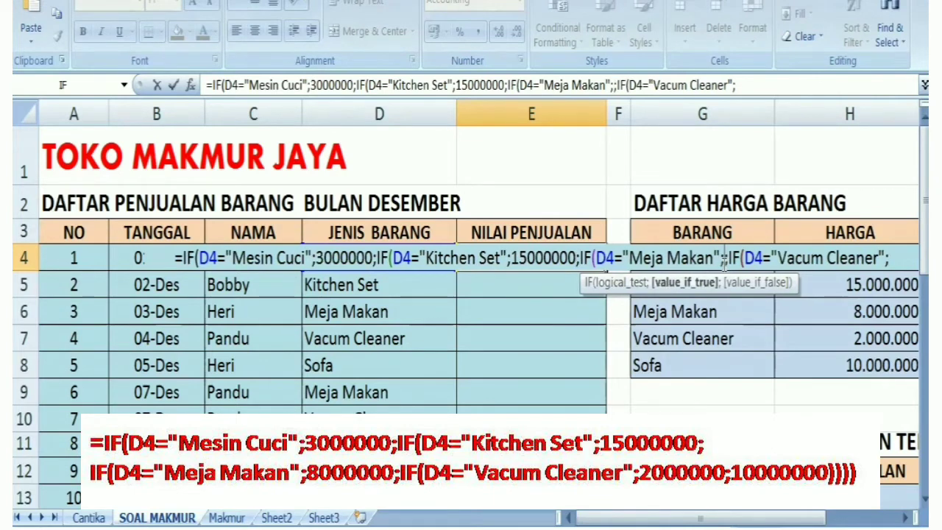
{"action": "type", "text": "8000000"}
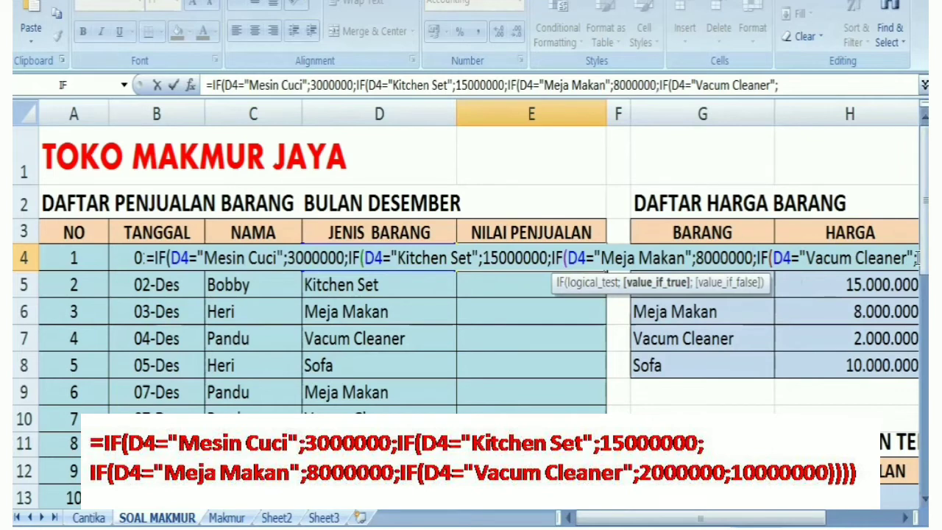
Finish the E4 formula with 2000000 for "Vacum Cleaner", 10000000 as the final value if false, and four closing parentheses.
{"action": "key", "text": "Right"}
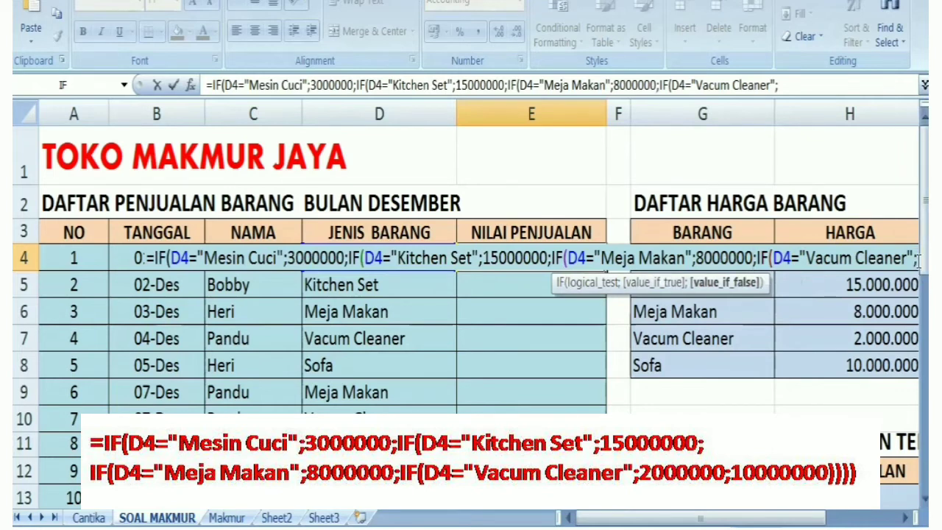
{"action": "left_click", "coordinate": [917, 259]}
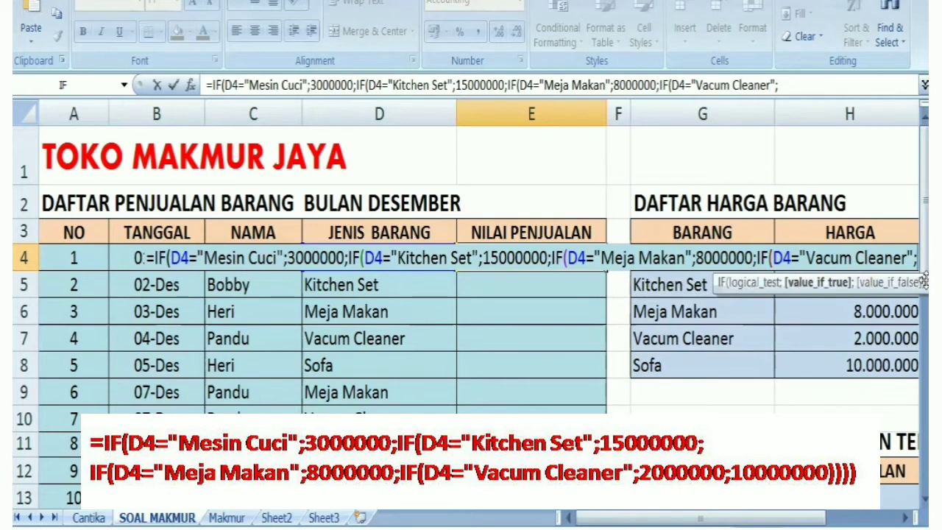
{"action": "type", "text": "200"}
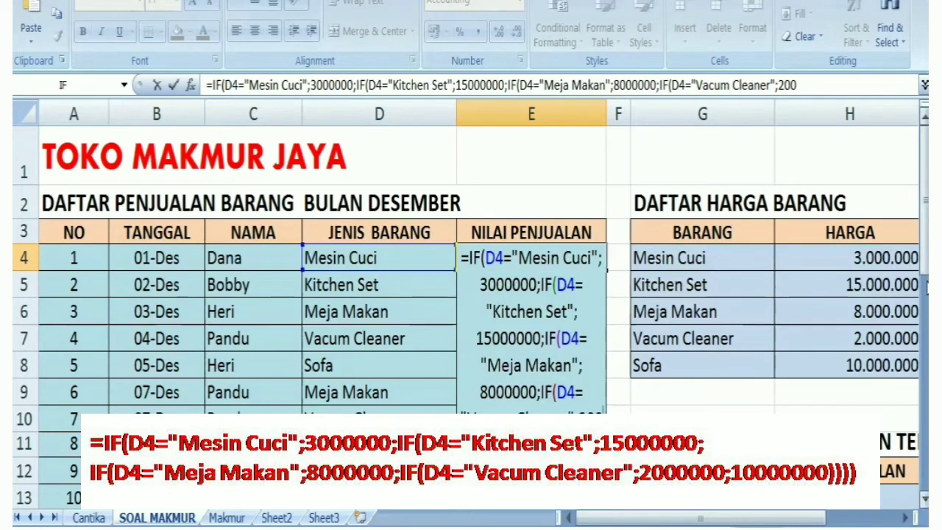
{"action": "type", "text": "0000"}
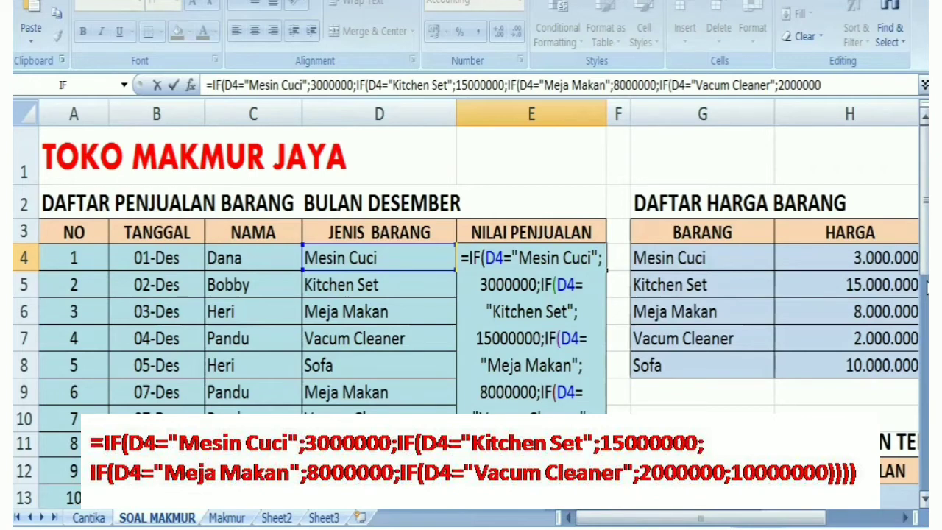
{"action": "type", "text": ";10000000)"}
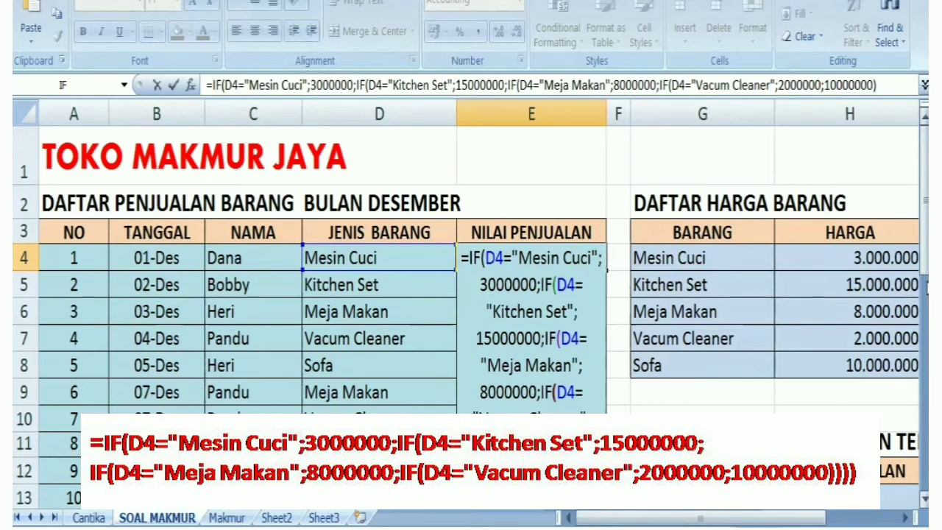
{"action": "type", "text": ")))"}
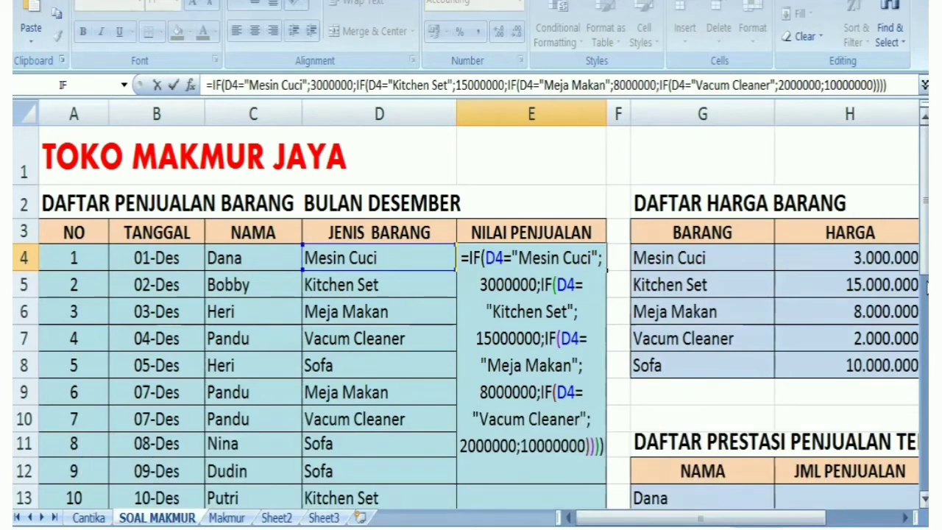
{"action": "key", "text": "Return"}
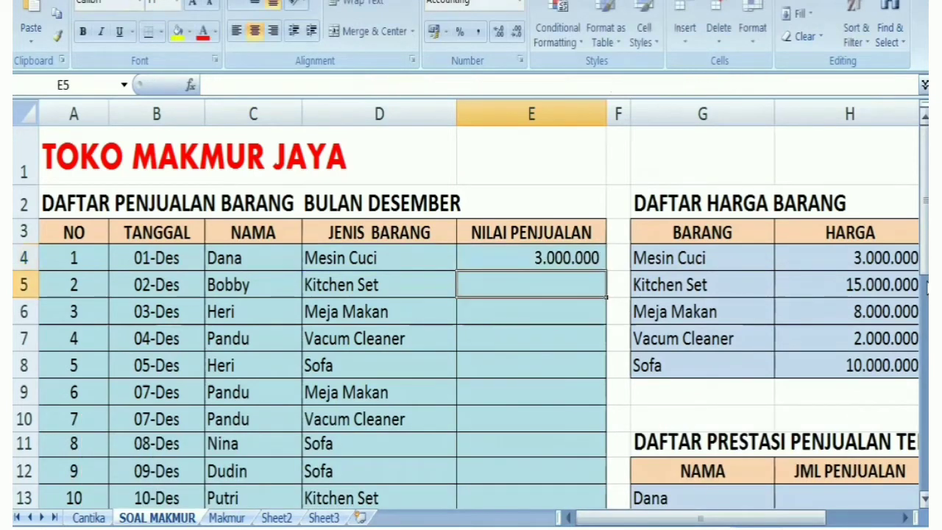
Copy the nested IF formula from E4 down the NILAI PENJUALAN column to E33.
{"action": "left_click", "coordinate": [548, 254]}
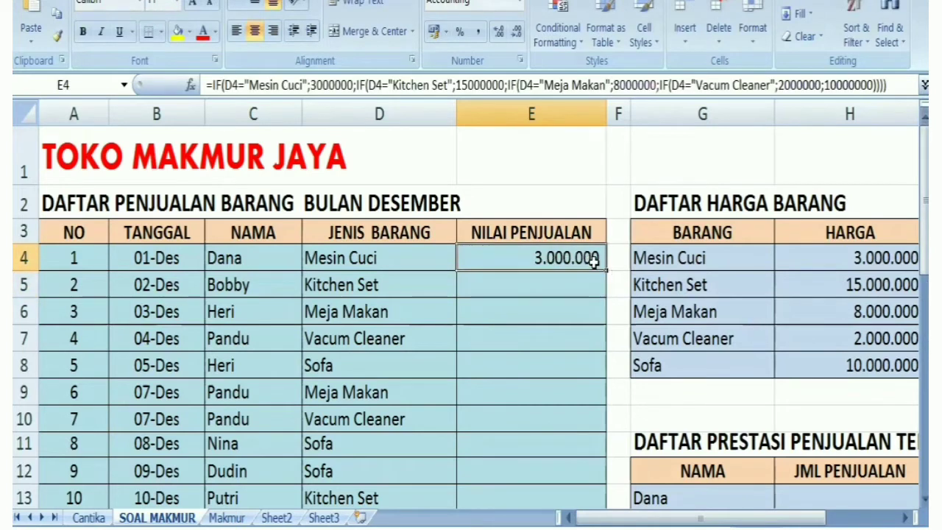
{"action": "left_click_drag", "start_coordinate": [605, 271], "coordinate": [593, 446]}
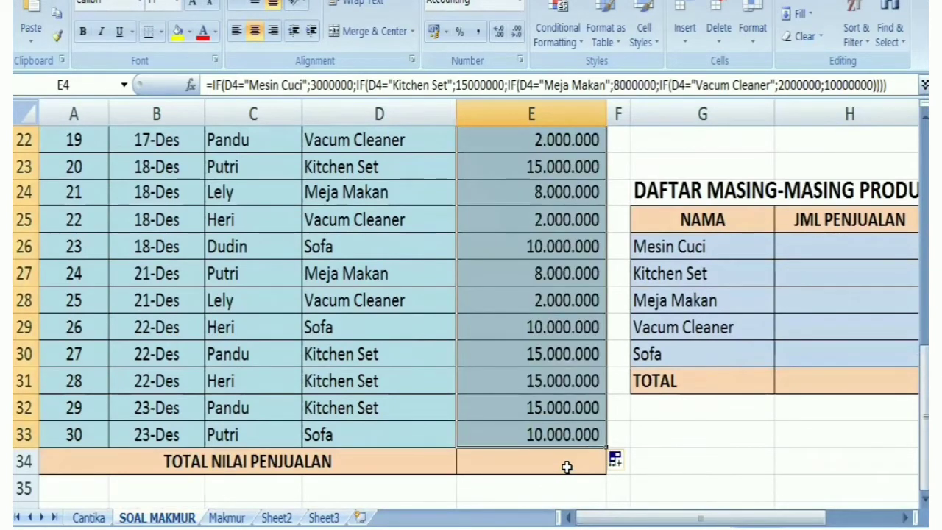
Total the sales values in E34, the TOTAL NILAI PENJUALAN row, with a SUM of E4:E33.
{"action": "left_click", "coordinate": [566, 466]}
{"action": "type", "text": "="}
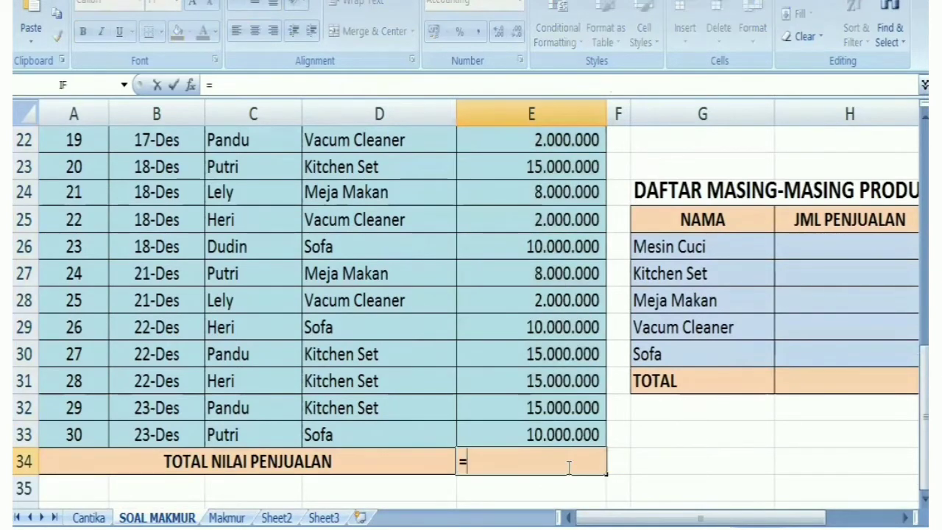
{"action": "type", "text": "sum"}
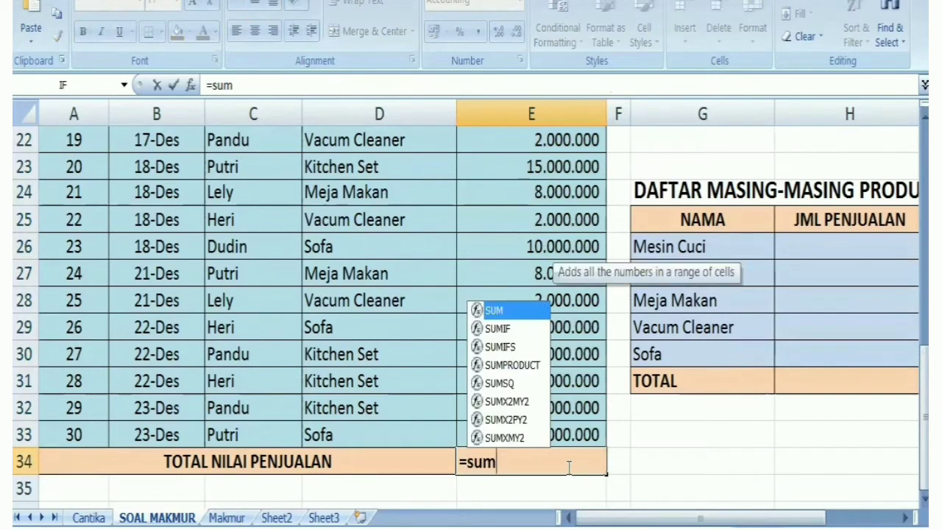
{"action": "type", "text": "("}
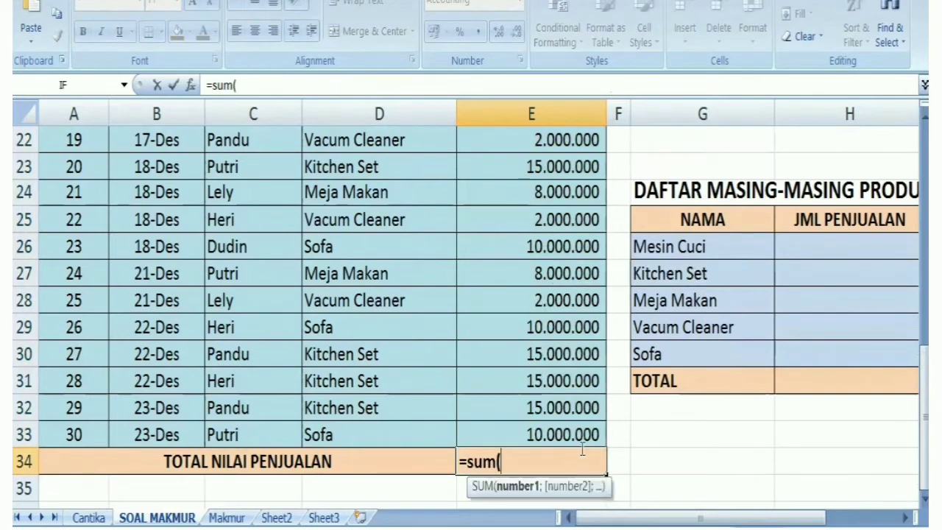
{"action": "left_click", "coordinate": [578, 423]}
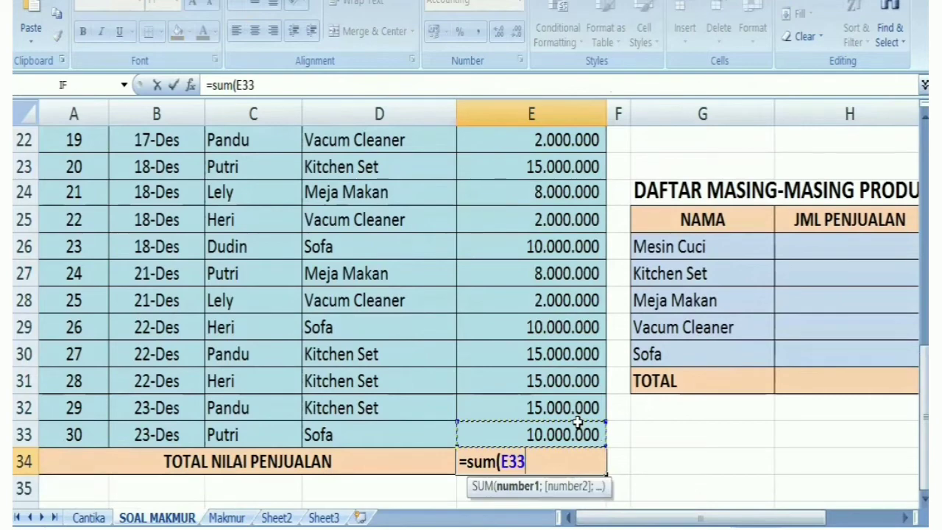
{"action": "left_click_drag", "start_coordinate": [578, 423], "coordinate": [547, 257]}
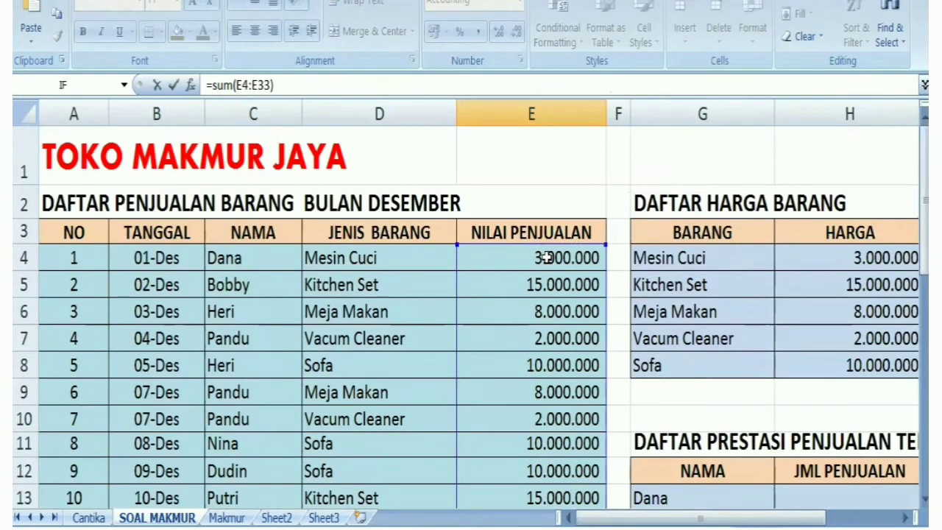
{"action": "key", "text": "Return"}
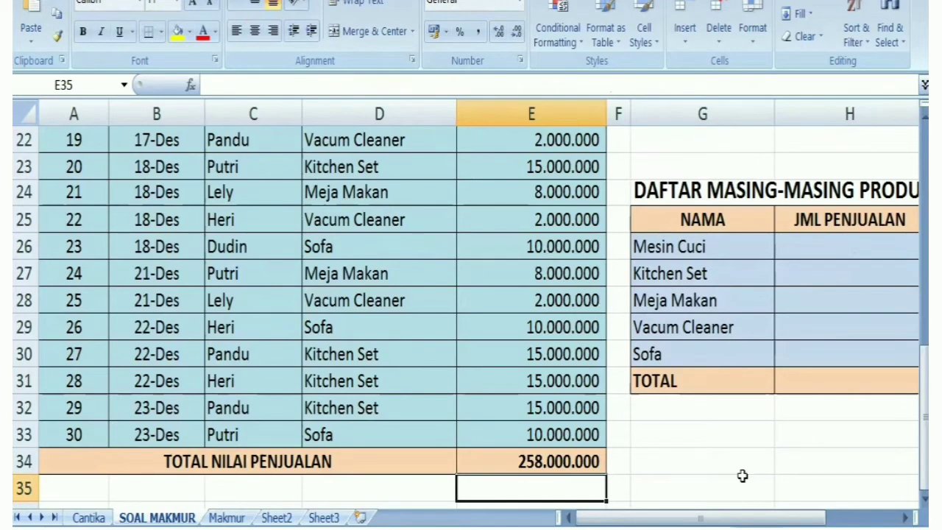
In H13 of the DAFTAR PRESTASI PENJUALAN TENAGA PENJUAL table, begin a COUNTIF formula with the range C4:C33, followed by a semicolon.
{"action": "left_click_drag", "start_coordinate": [745, 518], "coordinate": [794, 517]}
{"action": "scroll", "coordinate": [867, 432], "scroll_direction": "up", "scroll_amount": 1}
{"action": "scroll", "coordinate": [867, 432], "scroll_direction": "up", "scroll_amount": 3}
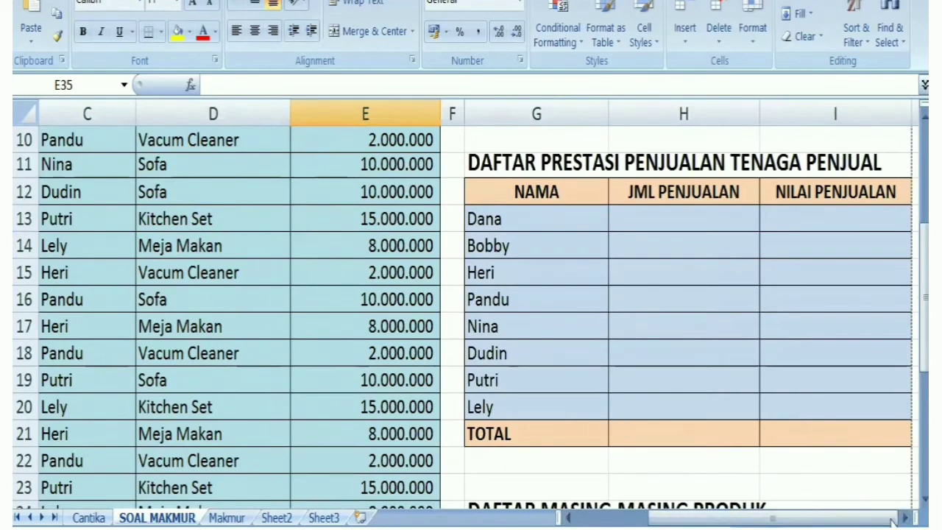
{"action": "left_click", "coordinate": [907, 519]}
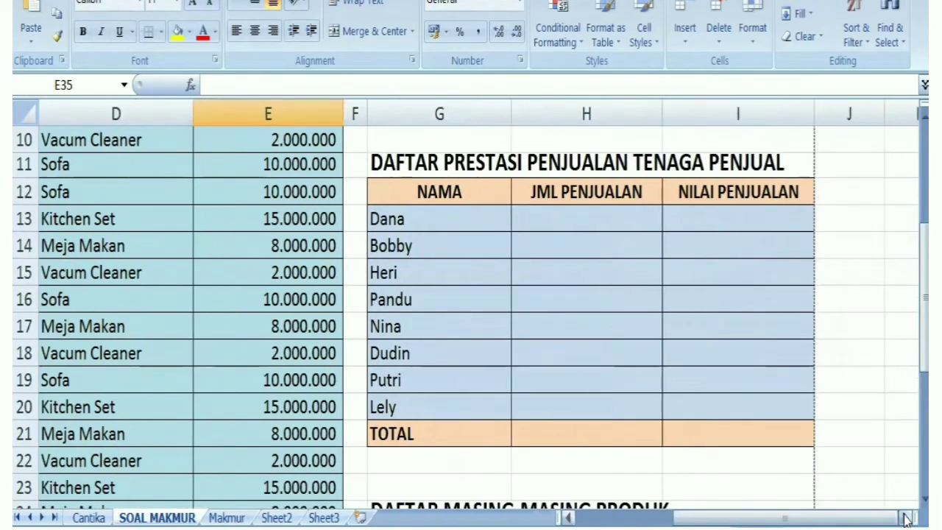
{"action": "left_click", "coordinate": [906, 519]}
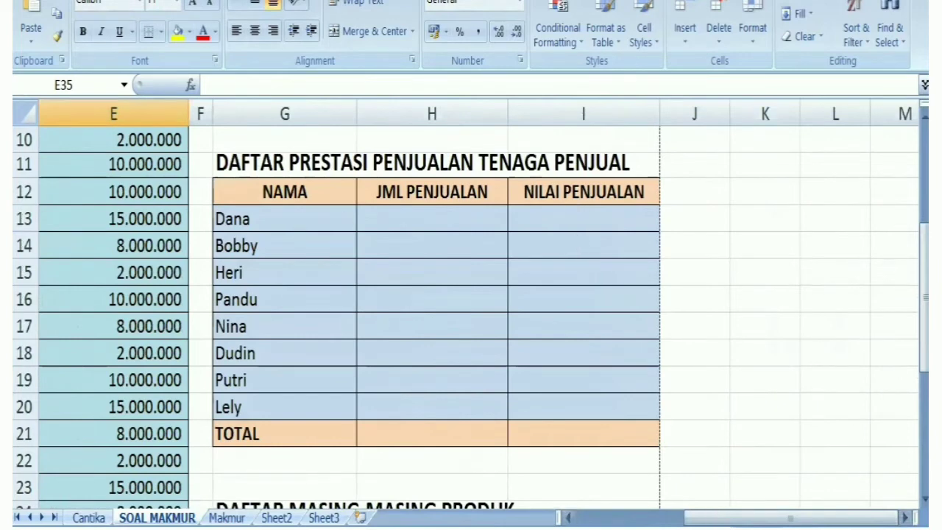
{"action": "left_click", "coordinate": [568, 517]}
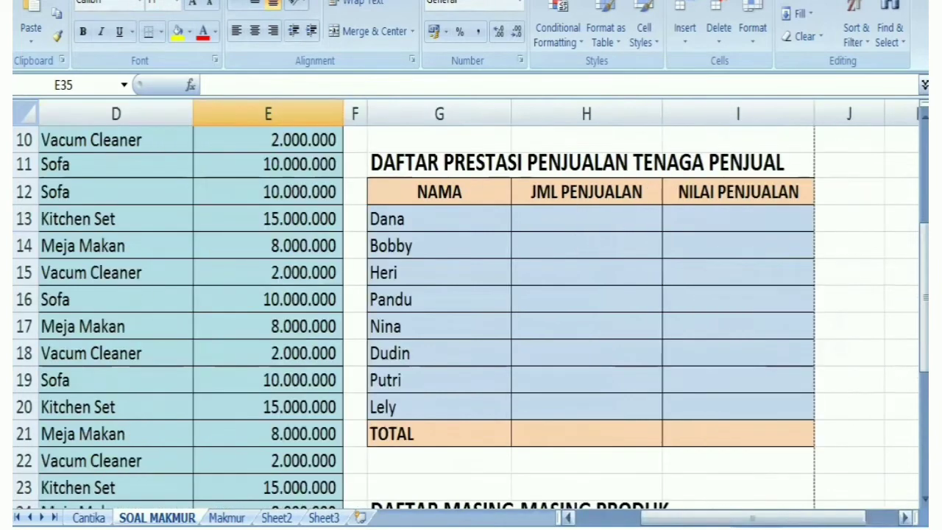
{"action": "left_click", "coordinate": [569, 518]}
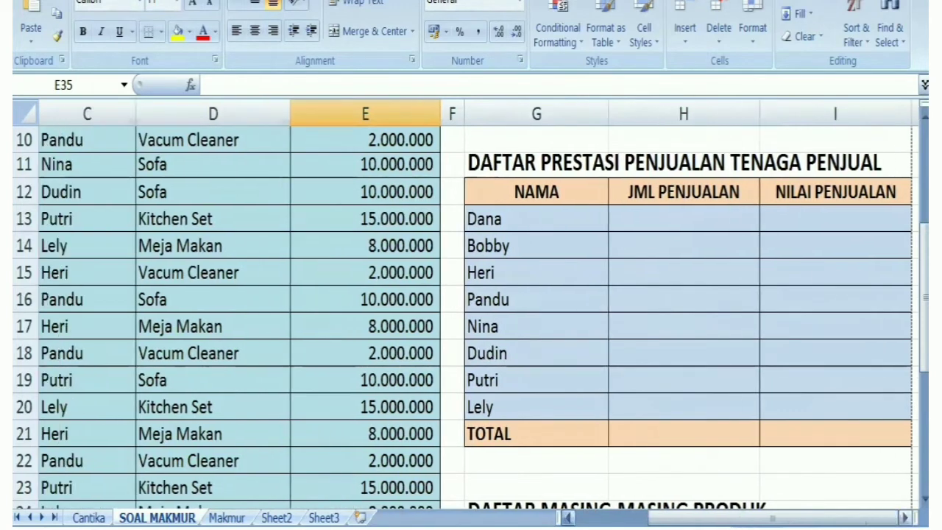
{"action": "left_click", "coordinate": [658, 220]}
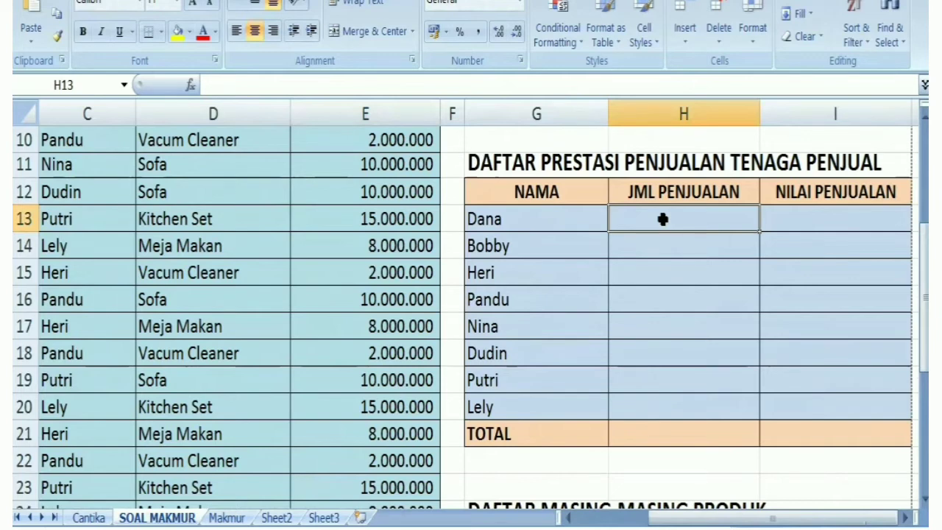
{"action": "type", "text": "="}
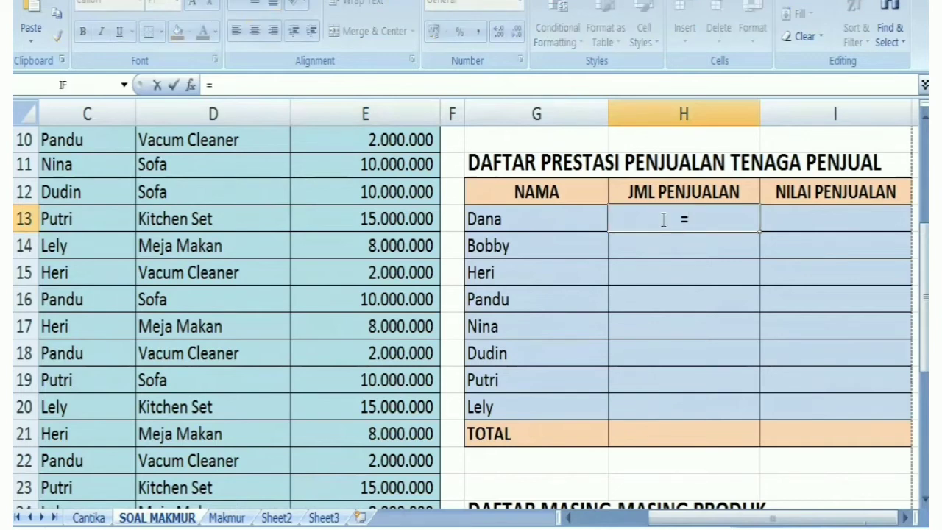
{"action": "type", "text": "C"}
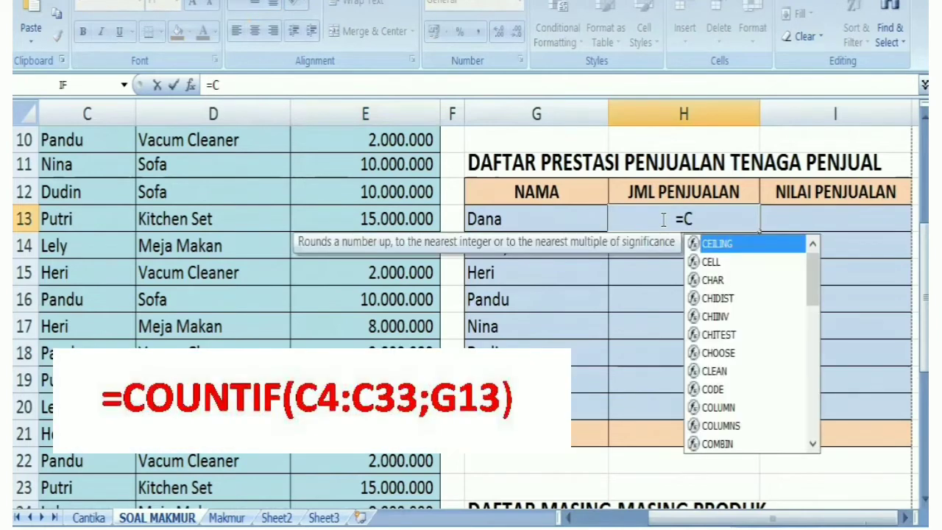
{"action": "type", "text": "OUNTIF("}
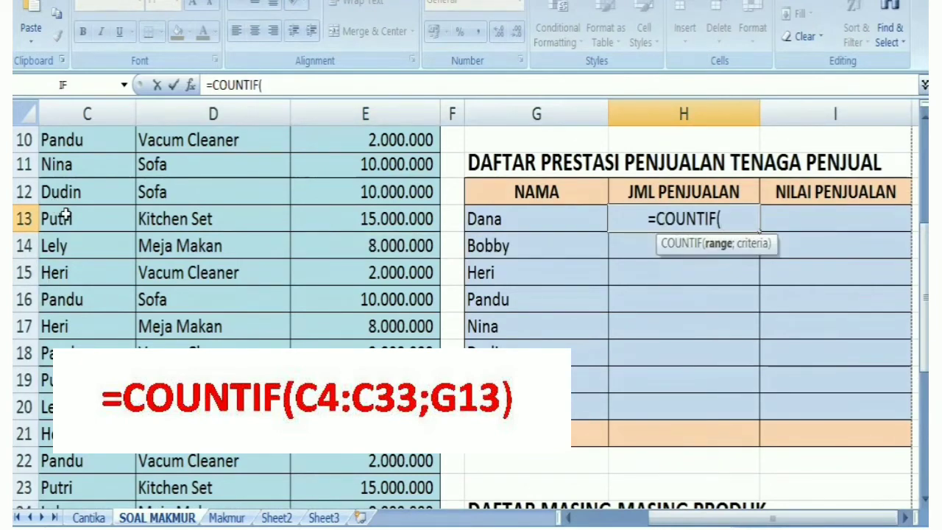
{"action": "scroll", "coordinate": [63, 274], "scroll_direction": "up", "scroll_amount": 3}
{"action": "left_click", "coordinate": [68, 258]}
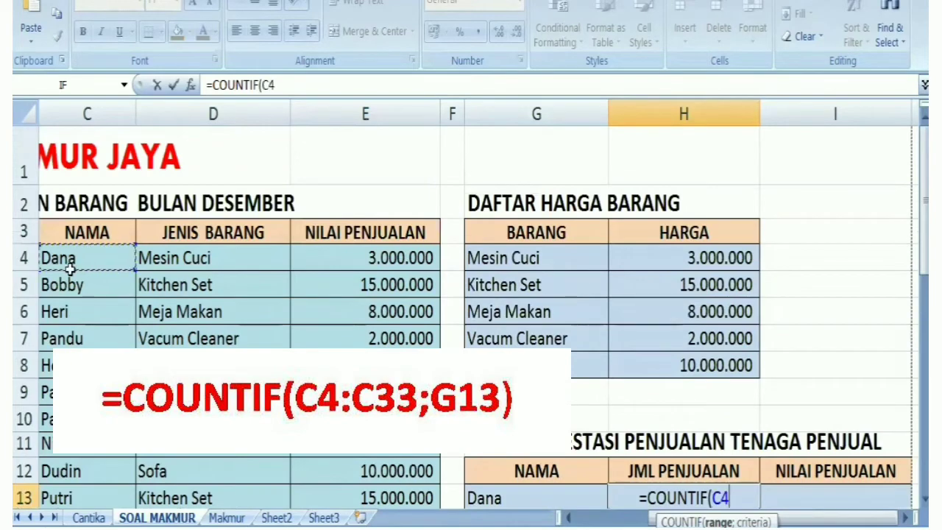
{"action": "left_click_drag", "start_coordinate": [69, 268], "coordinate": [72, 519]}
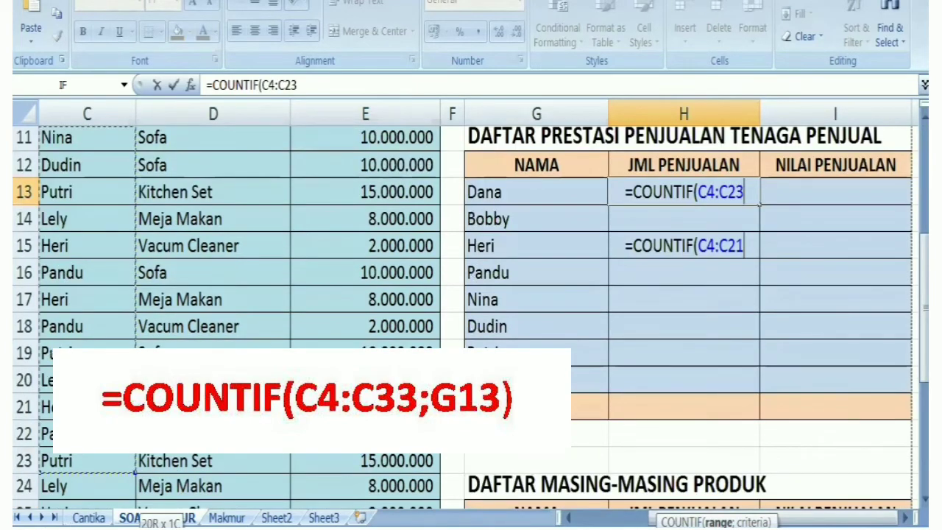
{"action": "left_click_drag", "start_coordinate": [136, 515], "coordinate": [42, 443]}
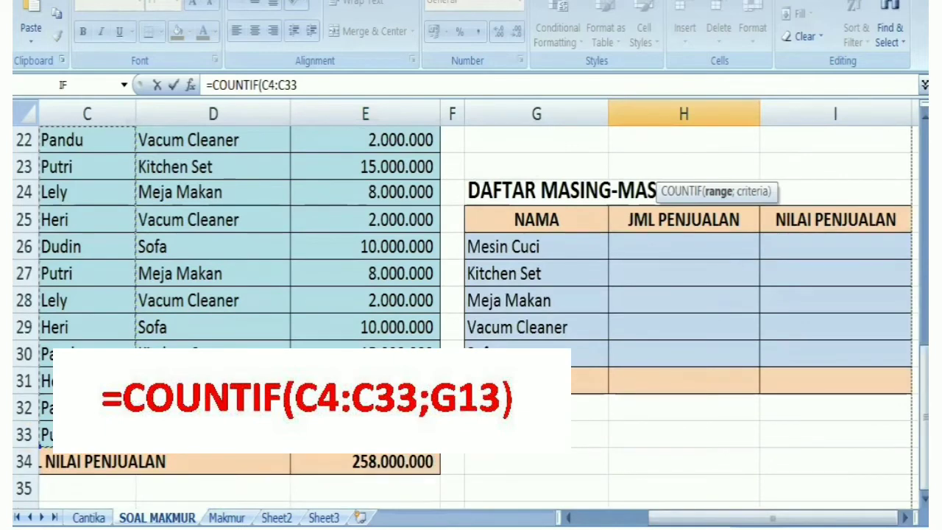
{"action": "type", "text": ";"}
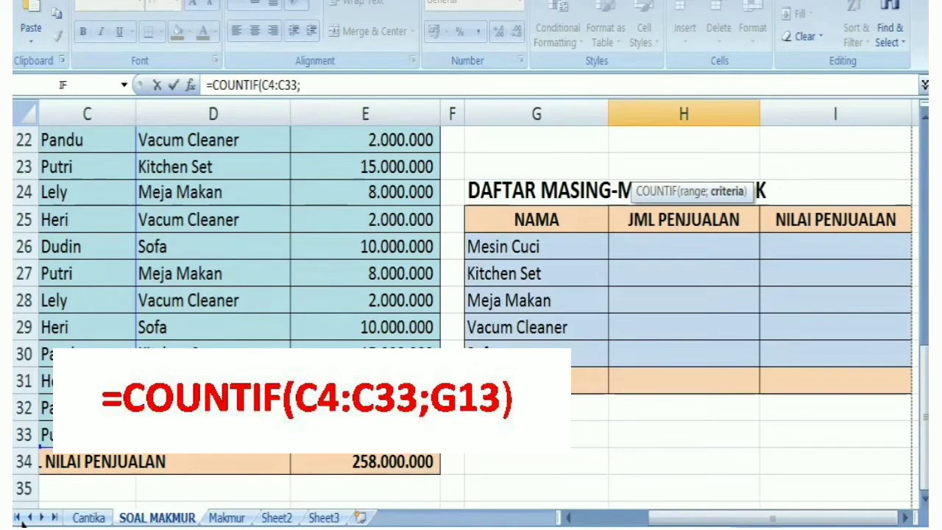
Complete the COUNTIF formula in H13 with G13 as the criteria and enter it.
{"action": "scroll", "coordinate": [22, 520], "scroll_direction": "up", "scroll_amount": 2}
{"action": "scroll", "coordinate": [22, 515], "scroll_direction": "up", "scroll_amount": 2}
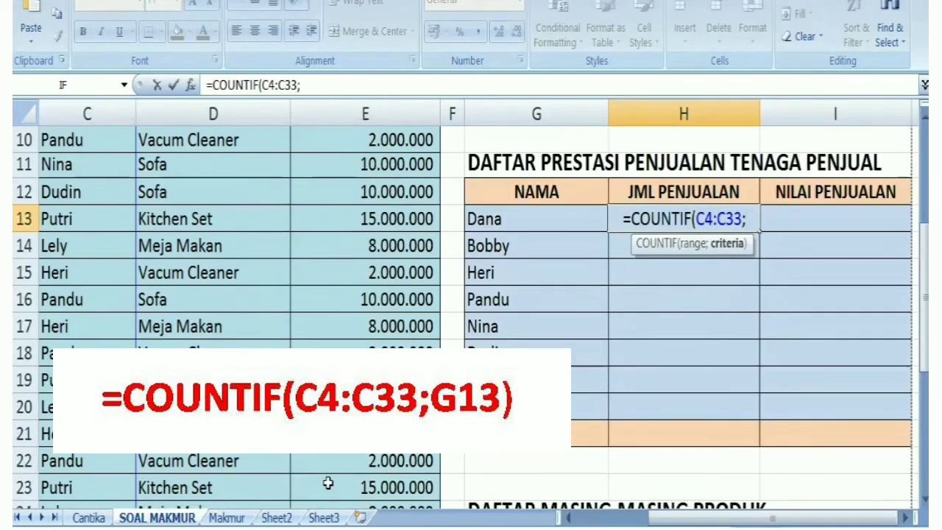
{"action": "left_click", "coordinate": [507, 219]}
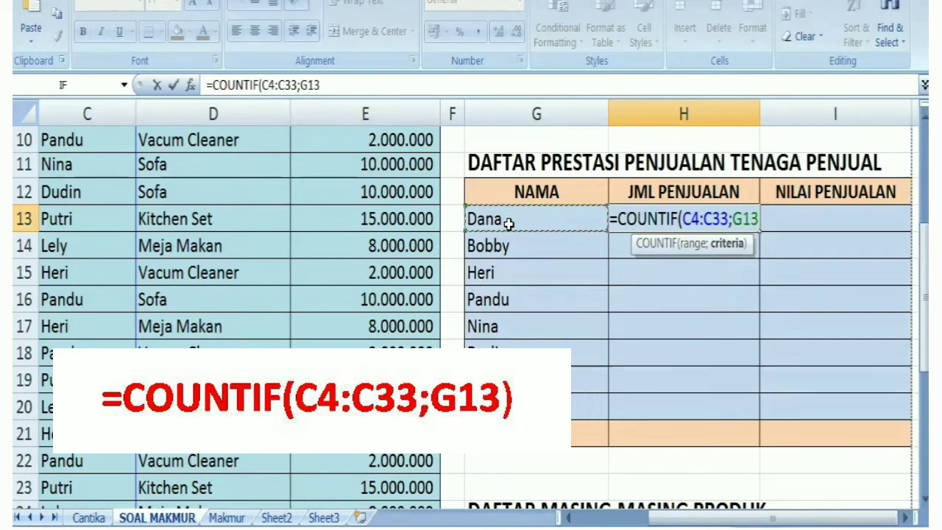
{"action": "type", "text": ")"}
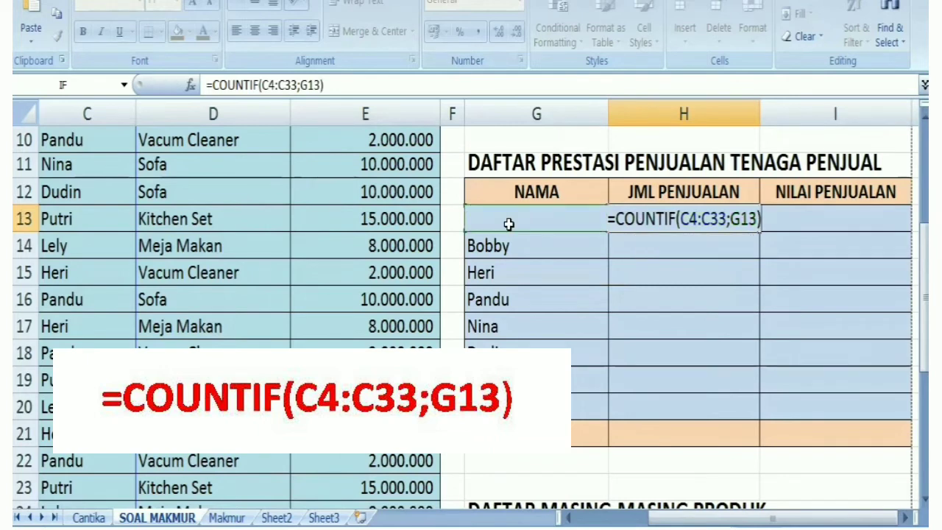
{"action": "key", "text": "Return"}
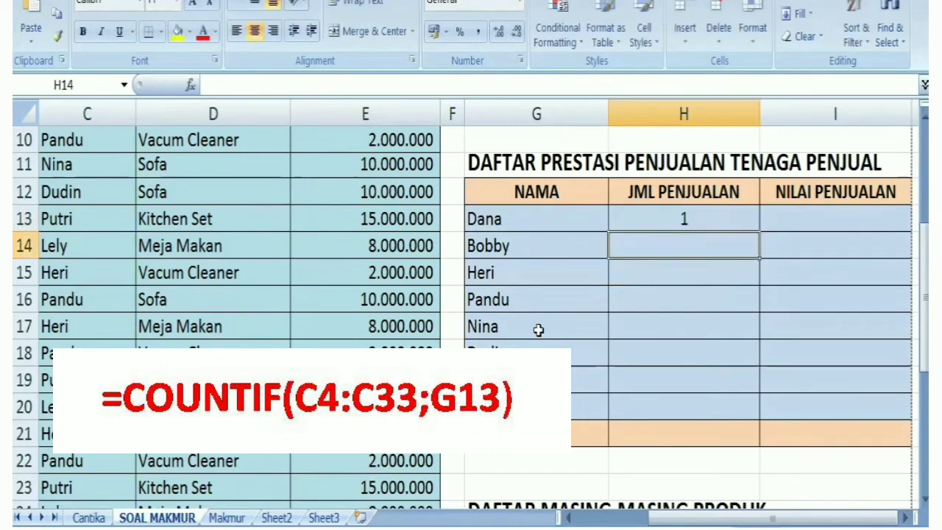
Copy the COUNTIF formula from H13 down to H20 and total the counts in H21 with a SUM of H13:H20.
{"action": "left_click", "coordinate": [739, 221]}
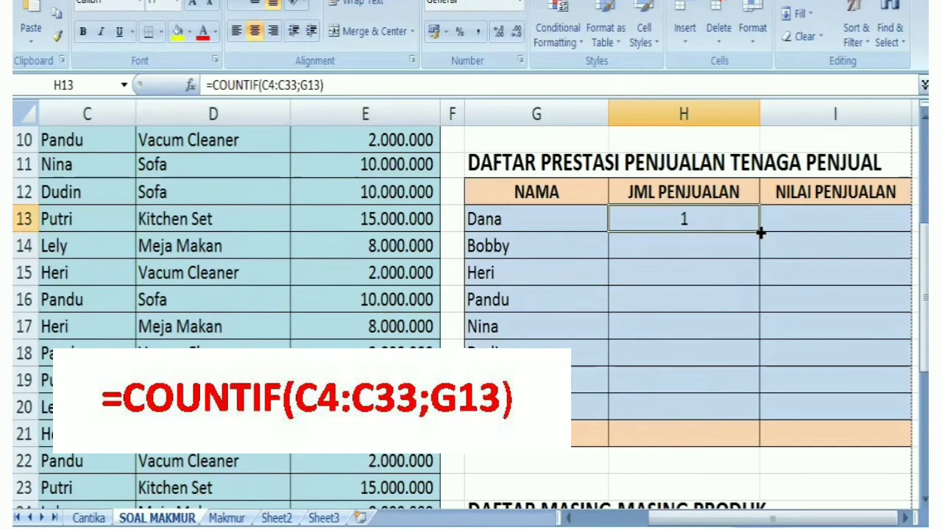
{"action": "left_click_drag", "start_coordinate": [758, 231], "coordinate": [760, 414]}
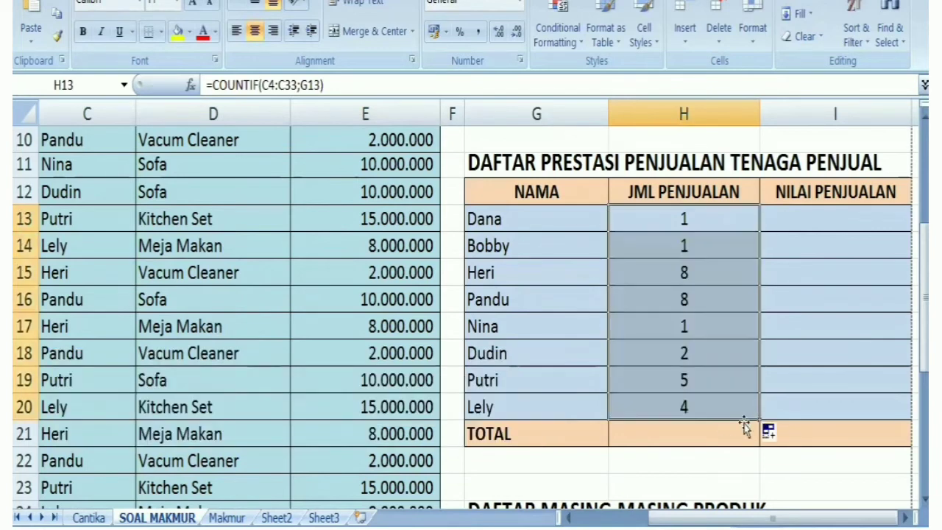
{"action": "left_click", "coordinate": [719, 436]}
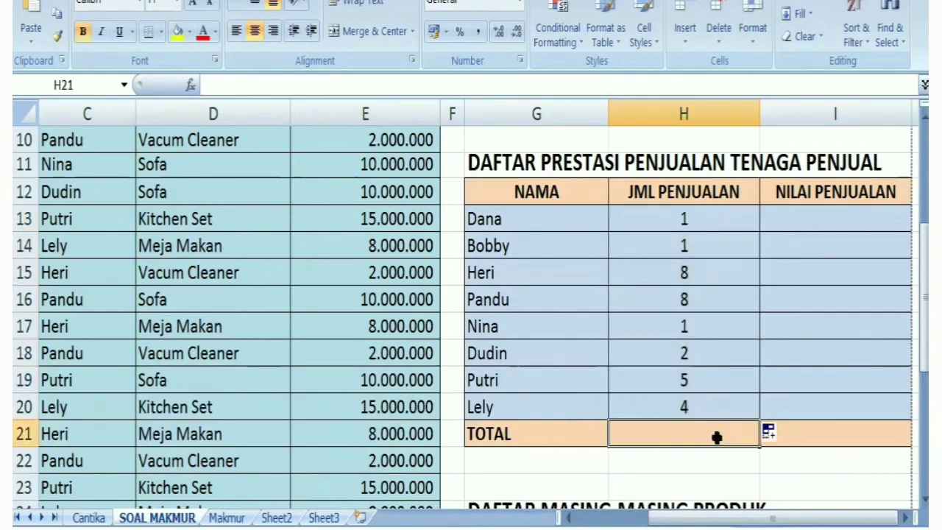
{"action": "type", "text": "="}
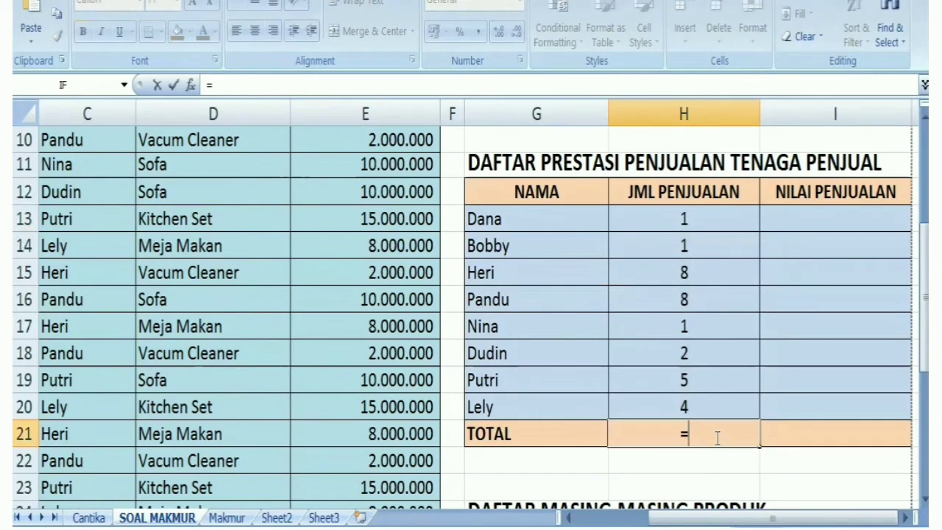
{"action": "type", "text": "sum("}
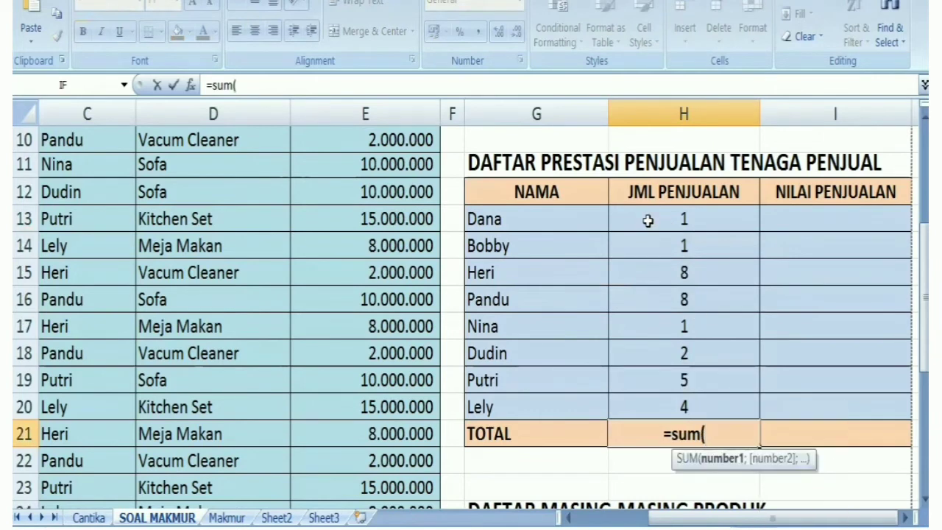
{"action": "left_click", "coordinate": [648, 224]}
{"action": "left_click_drag", "start_coordinate": [648, 224], "coordinate": [644, 413]}
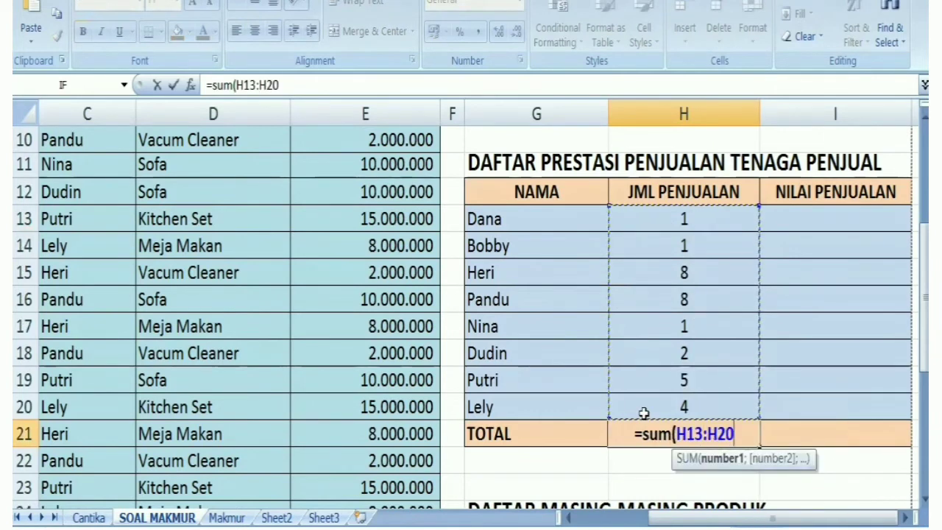
{"action": "type", "text": ")"}
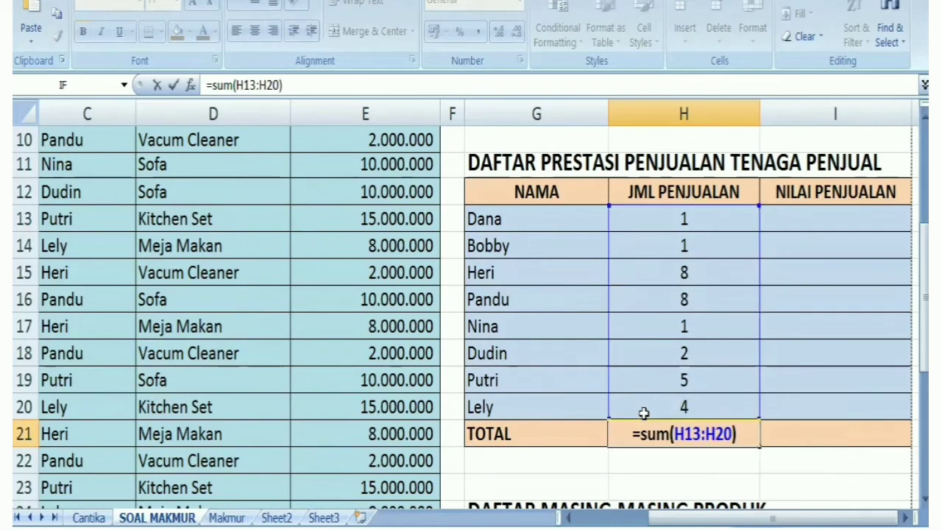
{"action": "key", "text": "Return"}
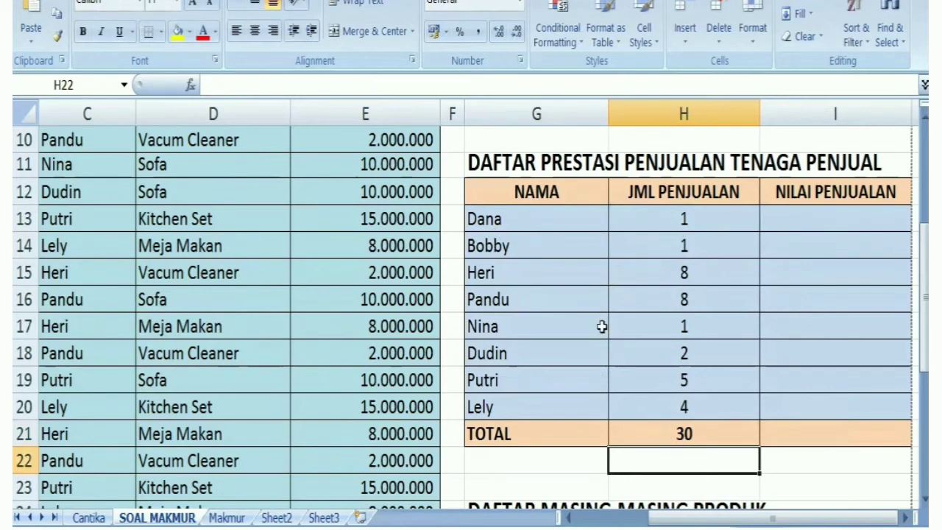
In I13 of the NILAI PENJUALAN column, begin a SUMIF formula with the range C4:C33, followed by a semicolon.
{"action": "left_click", "coordinate": [791, 218]}
{"action": "type", "text": "="}
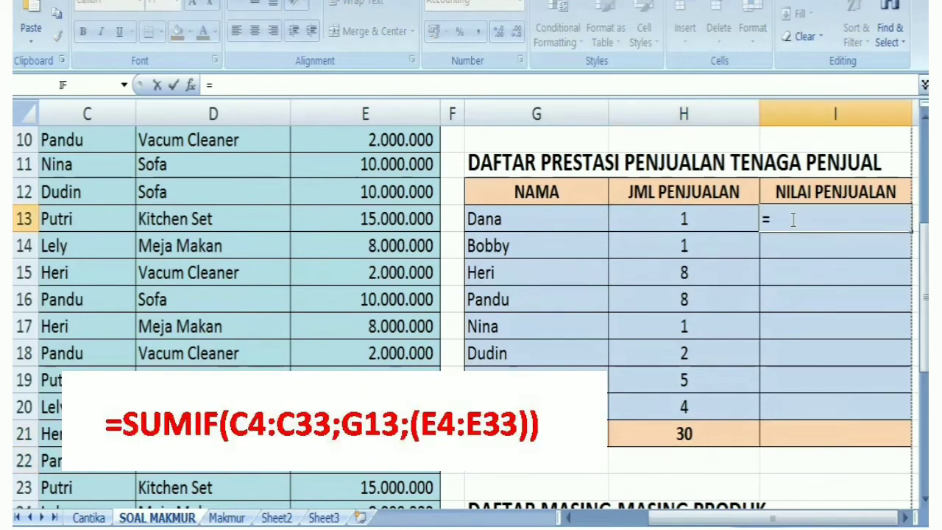
{"action": "type", "text": "SUMIF("}
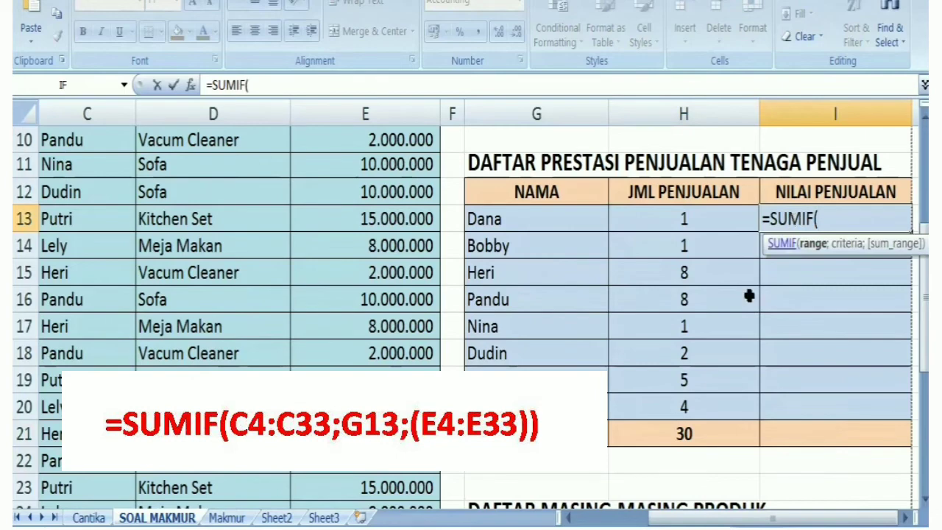
{"action": "left_click_drag", "start_coordinate": [717, 518], "coordinate": [685, 519]}
{"action": "scroll", "coordinate": [242, 184], "scroll_direction": "up", "scroll_amount": 2}
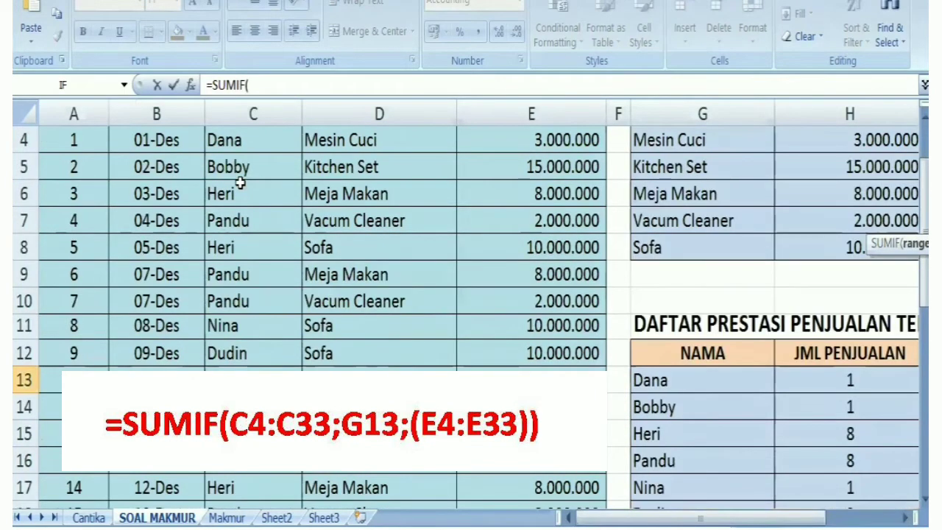
{"action": "scroll", "coordinate": [240, 184], "scroll_direction": "up", "scroll_amount": 1}
{"action": "left_click", "coordinate": [231, 256]}
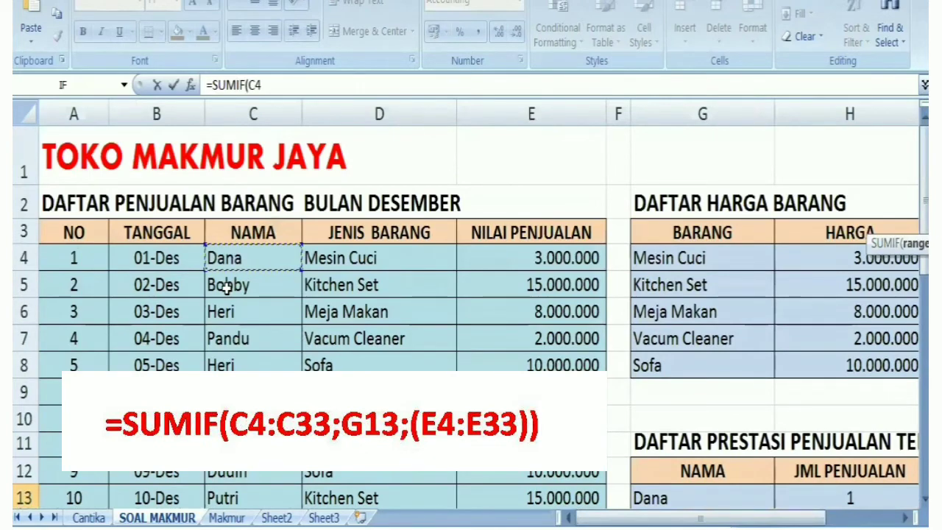
{"action": "left_click_drag", "start_coordinate": [225, 287], "coordinate": [226, 525]}
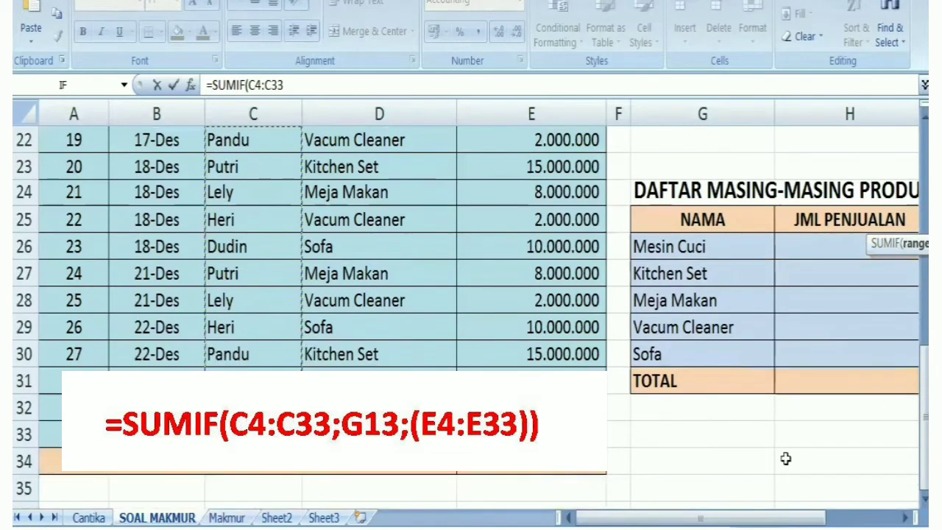
{"action": "left_click_drag", "start_coordinate": [925, 388], "coordinate": [925, 267]}
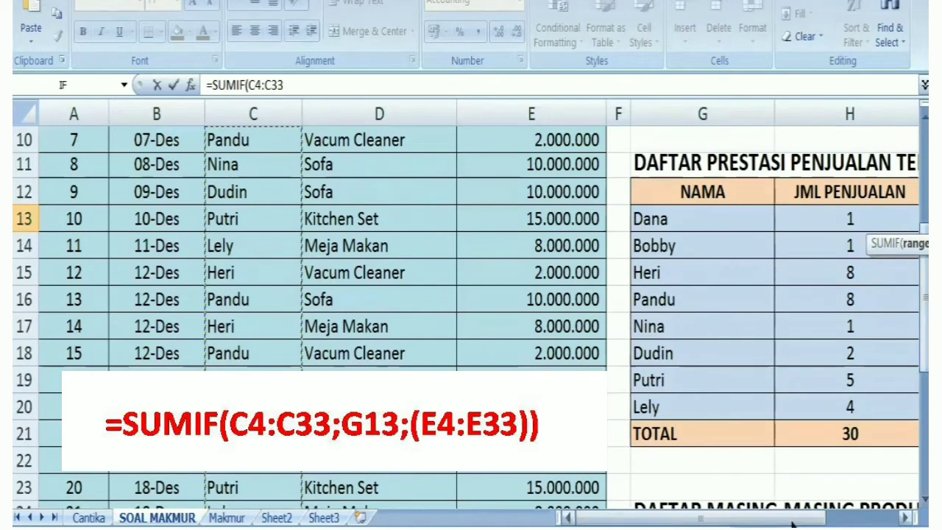
{"action": "left_click_drag", "start_coordinate": [817, 519], "coordinate": [881, 521]}
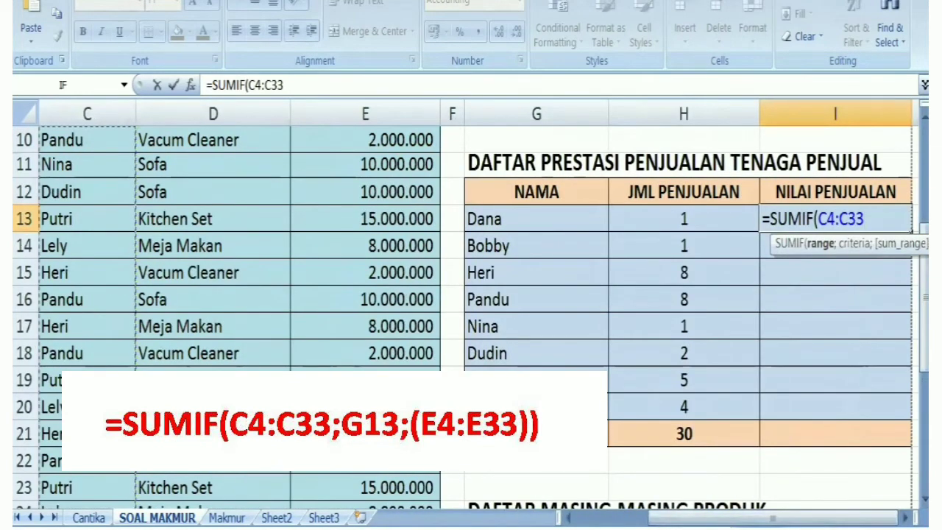
{"action": "type", "text": ";"}
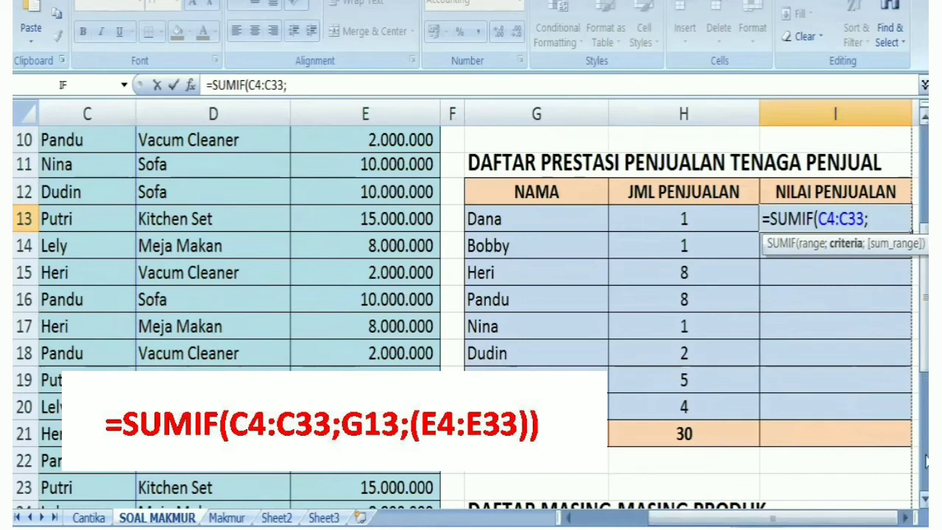
Complete the SUMIF formula in I13 with G13 as the criteria and (E4:E33) as the sum range, and enter it.
{"action": "left_click", "coordinate": [488, 222]}
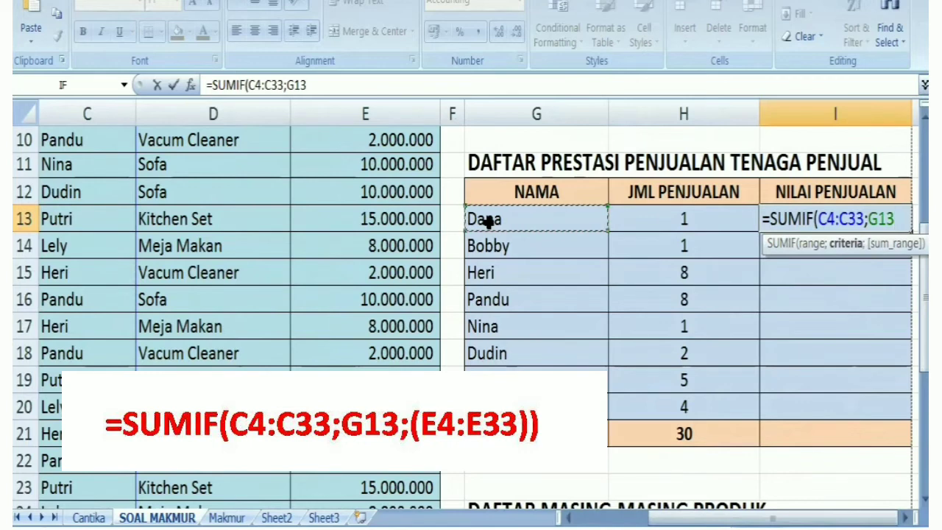
{"action": "type", "text": ";"}
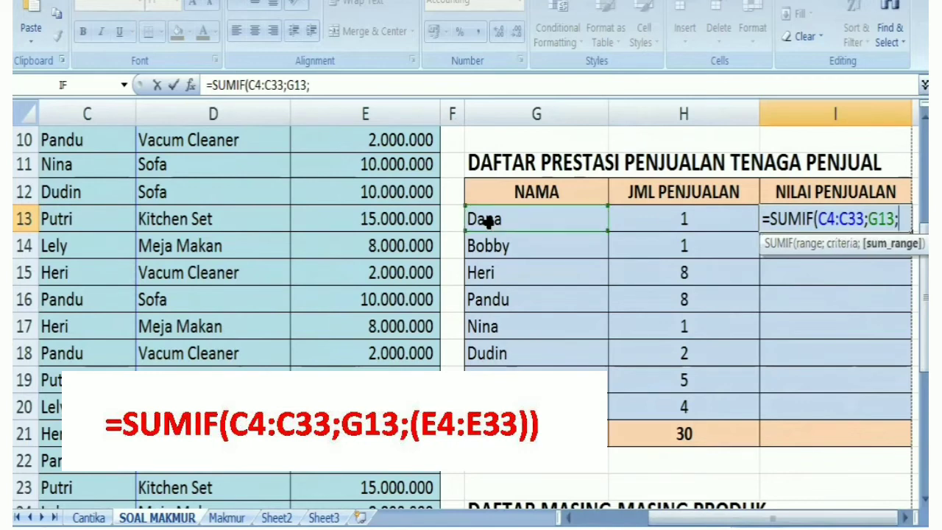
{"action": "type", "text": "("}
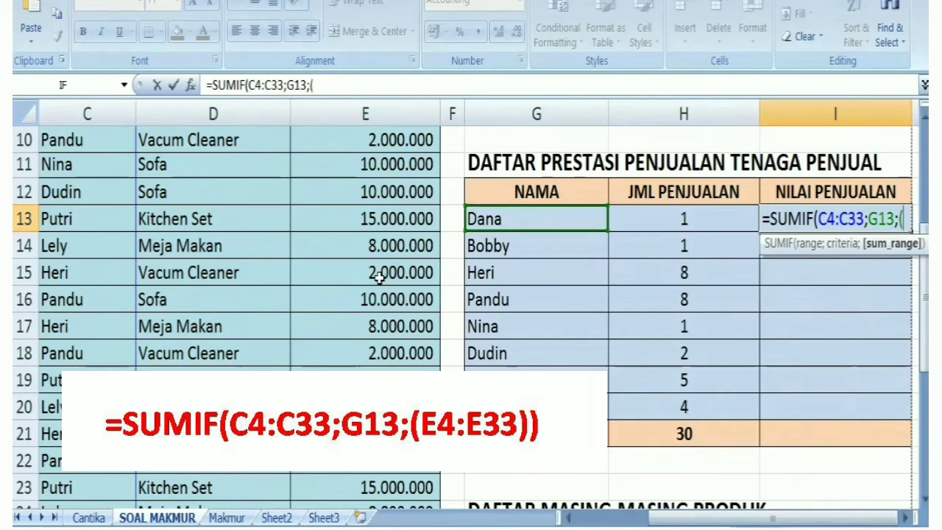
{"action": "scroll", "coordinate": [380, 278], "scroll_direction": "up", "scroll_amount": 3}
{"action": "left_click", "coordinate": [368, 257]}
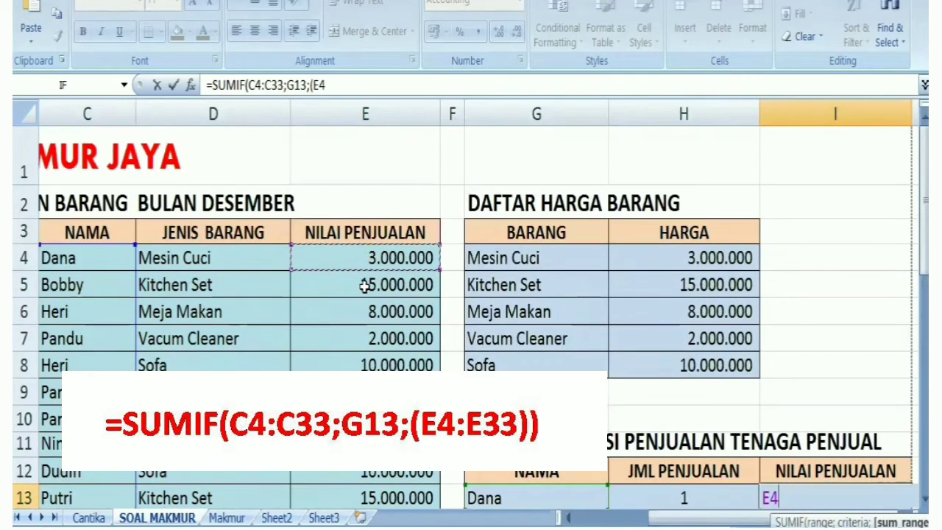
{"action": "left_click_drag", "start_coordinate": [365, 286], "coordinate": [371, 445]}
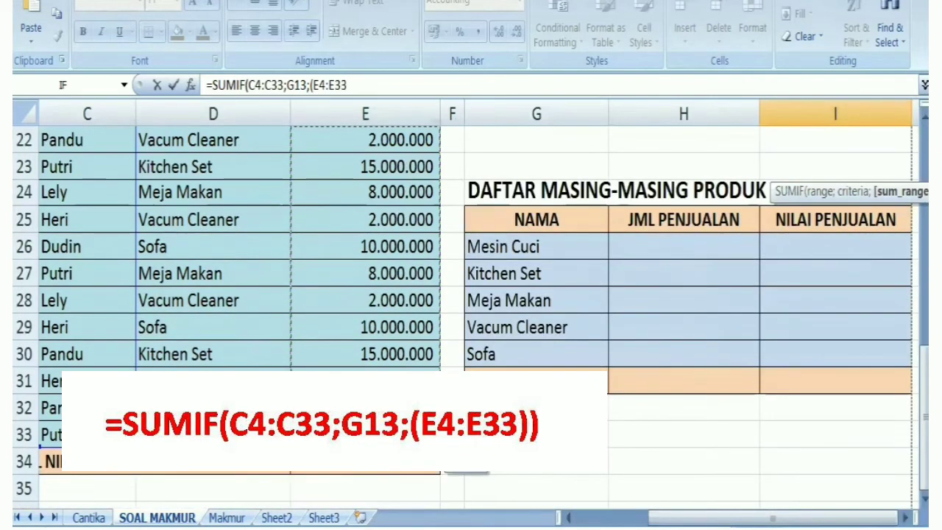
{"action": "type", "text": ")"}
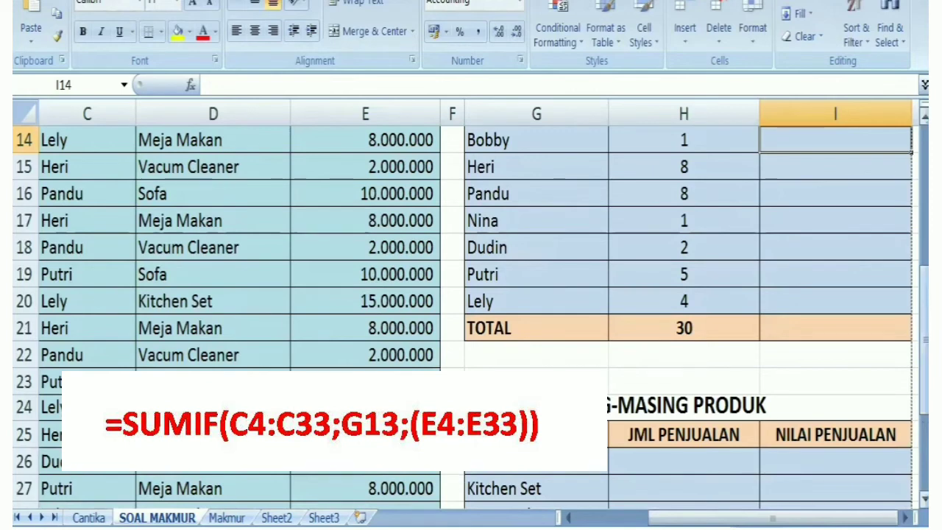
Copy the SUMIF formula from I13 down the NILAI PENJUALAN column to I20.
{"action": "scroll", "coordinate": [471, 309], "scroll_direction": "up", "scroll_amount": 1}
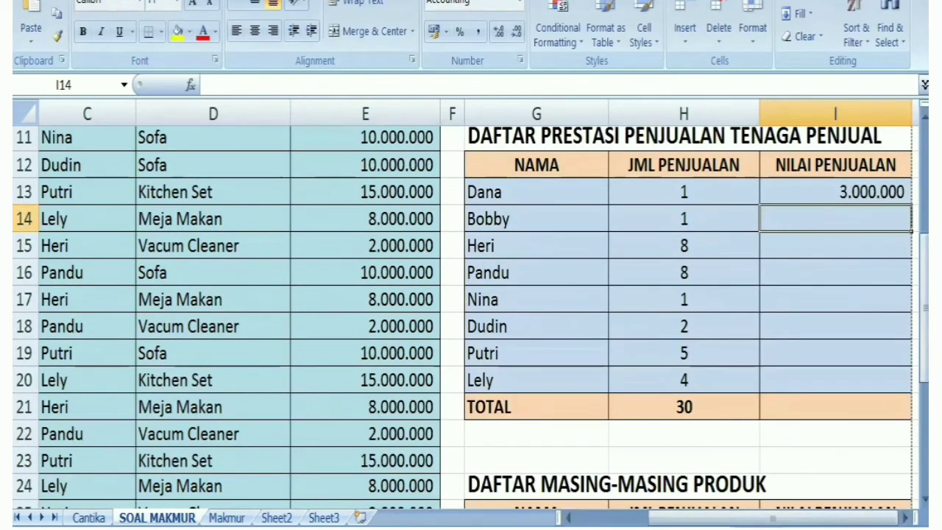
{"action": "left_click", "coordinate": [821, 193]}
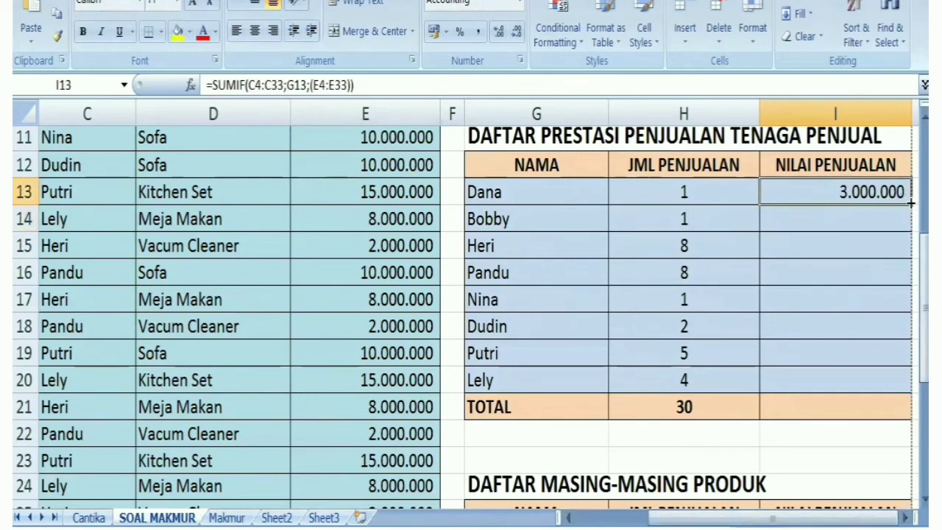
{"action": "left_click_drag", "start_coordinate": [911, 206], "coordinate": [894, 385]}
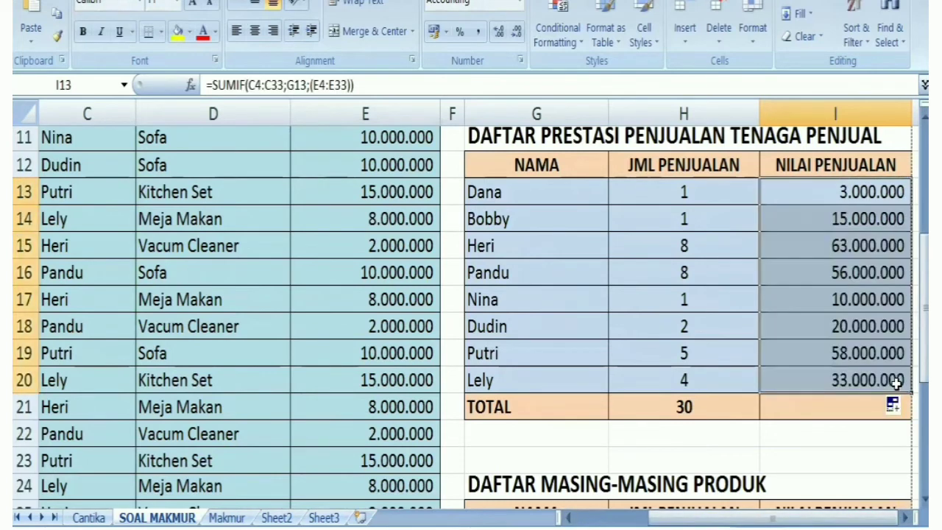
Total the salespeople's sales values in I21, the TOTAL row, with a SUM of I13:I20.
{"action": "left_click", "coordinate": [836, 409]}
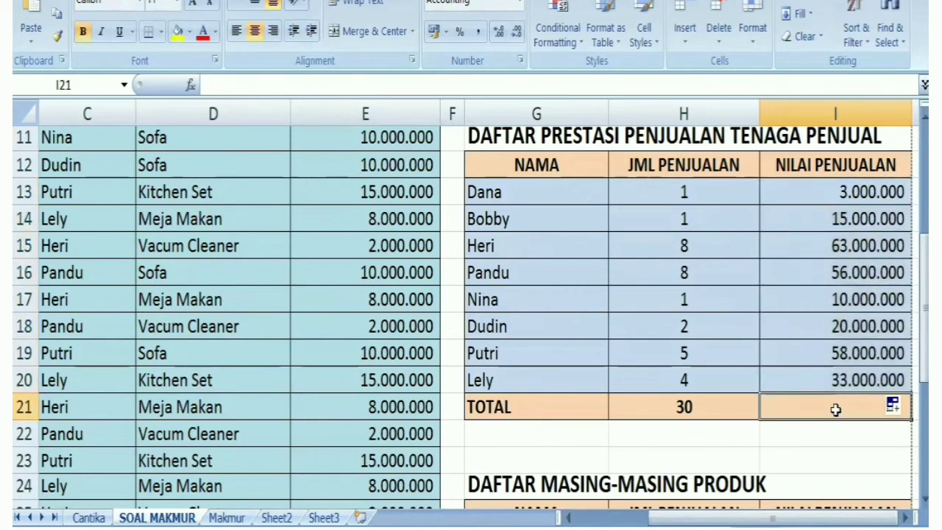
{"action": "type", "text": "=sum("}
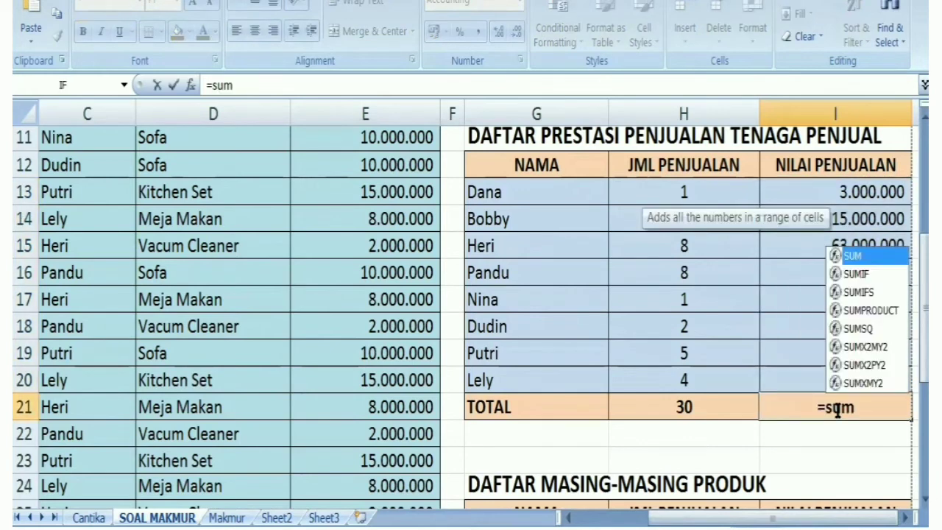
{"action": "left_click", "coordinate": [829, 191]}
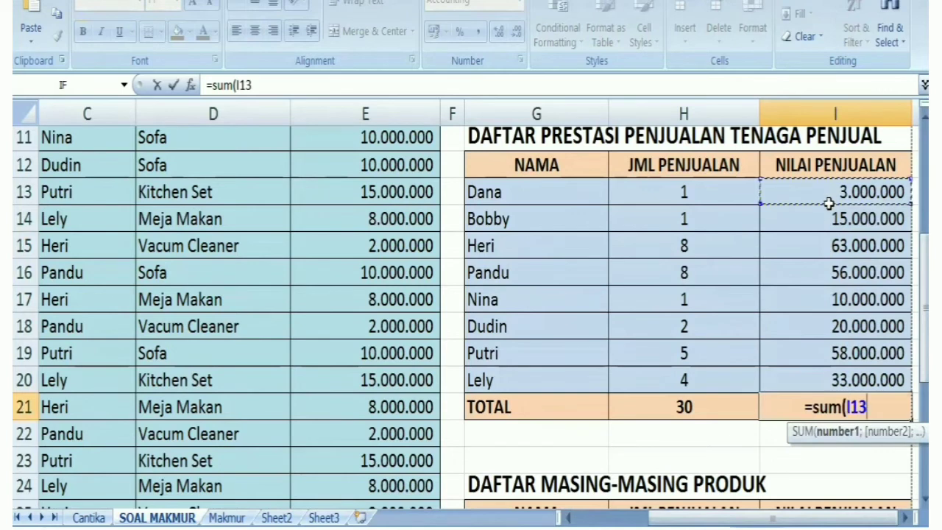
{"action": "left_click_drag", "start_coordinate": [829, 204], "coordinate": [841, 383]}
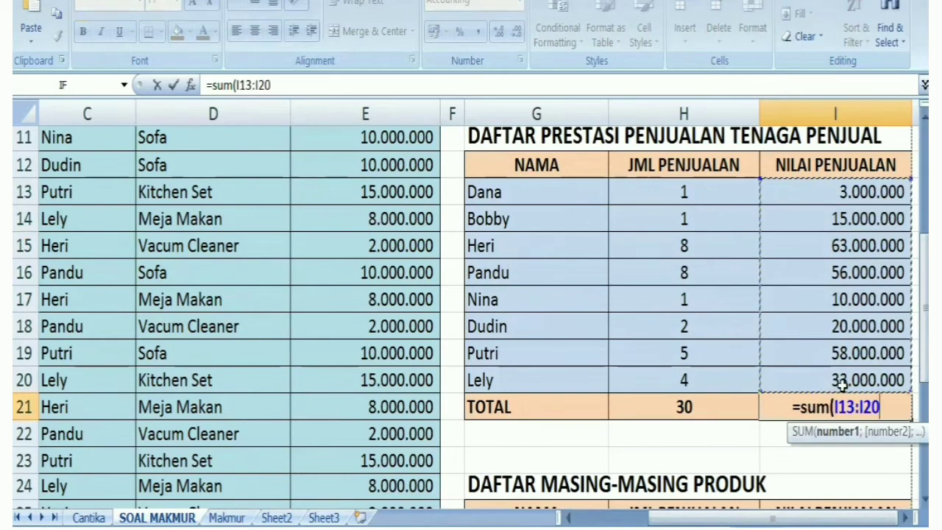
{"action": "type", "text": ")"}
{"action": "key", "text": "Return"}
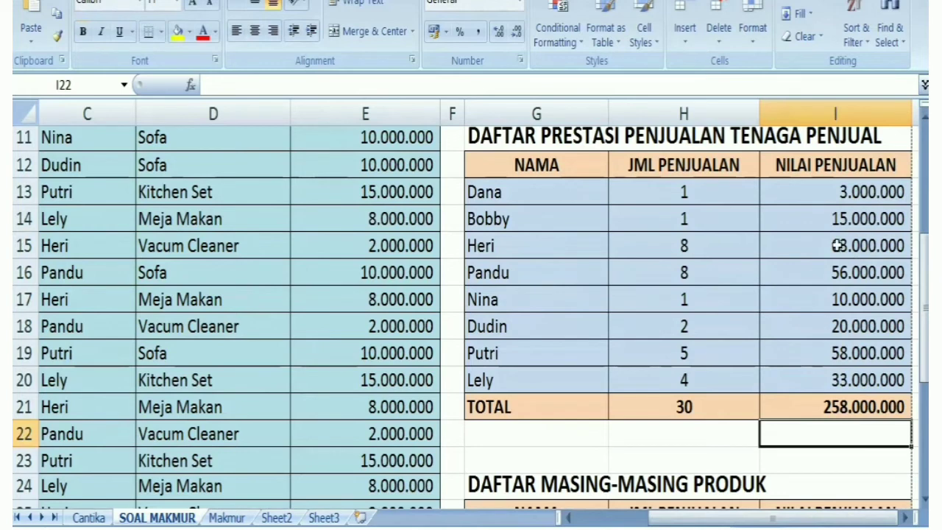
Format the salesperson row G15:I15 in the performance table with red, bold text.
{"action": "left_click_drag", "start_coordinate": [477, 246], "coordinate": [823, 243]}
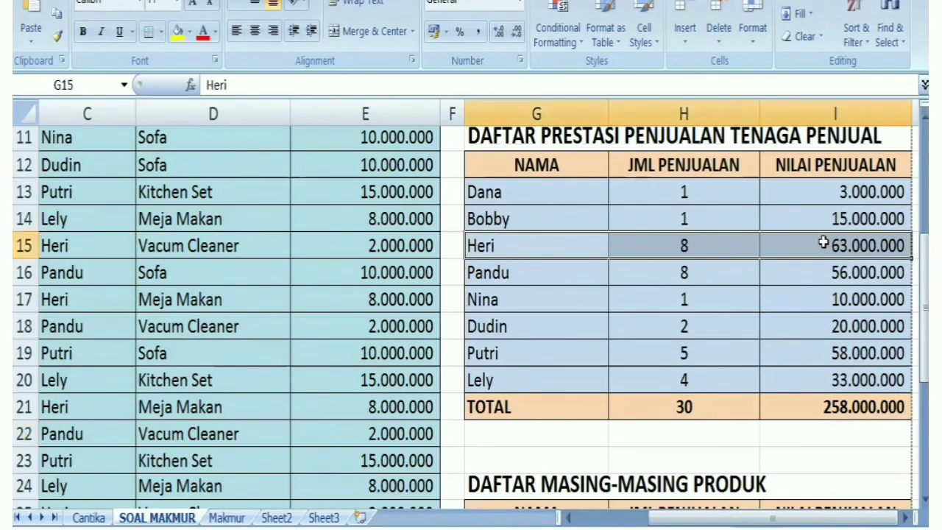
{"action": "left_click", "coordinate": [202, 31]}
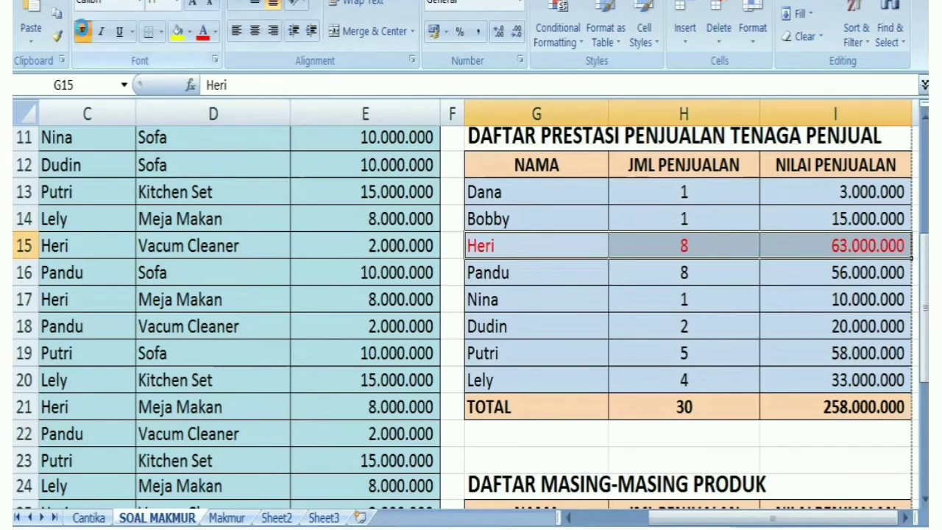
{"action": "left_click", "coordinate": [84, 33]}
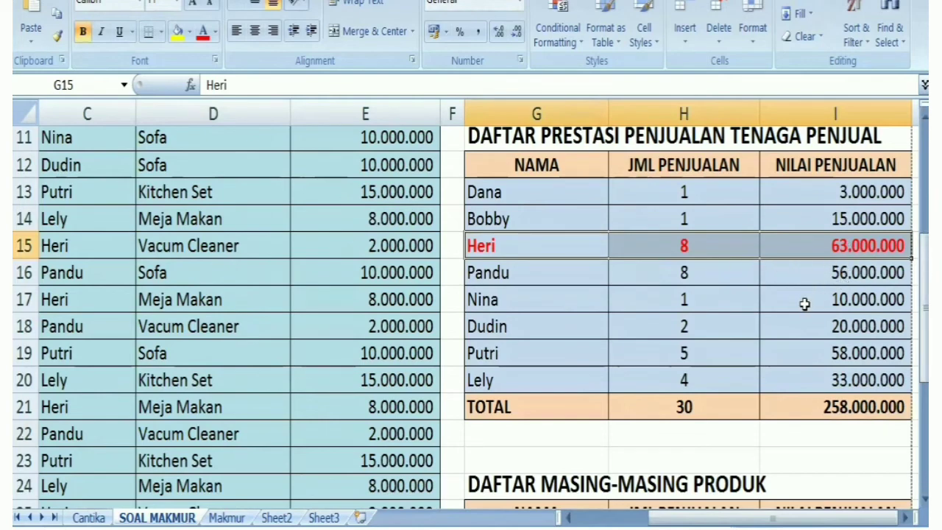
{"action": "scroll", "coordinate": [805, 304], "scroll_direction": "down", "scroll_amount": 3}
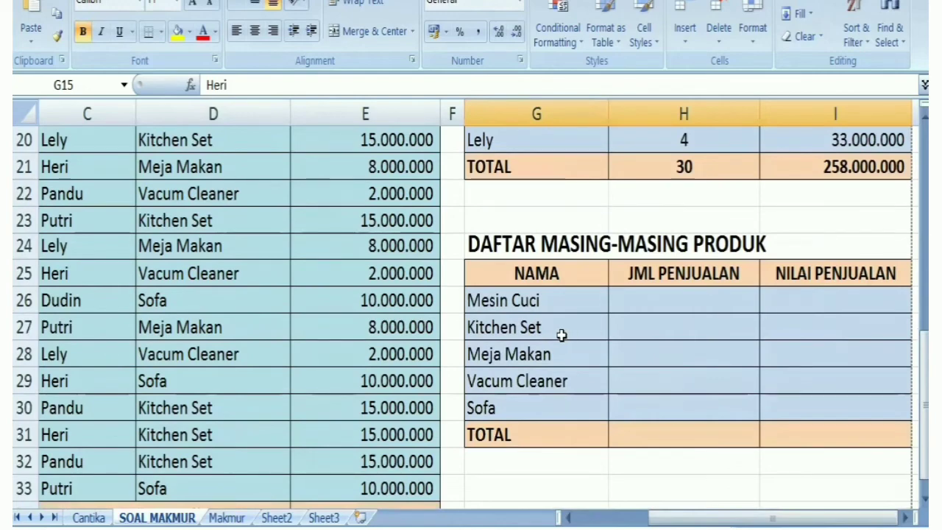
{"action": "scroll", "coordinate": [561, 335], "scroll_direction": "up", "scroll_amount": 3}
{"action": "scroll", "coordinate": [533, 379], "scroll_direction": "down", "scroll_amount": 3}
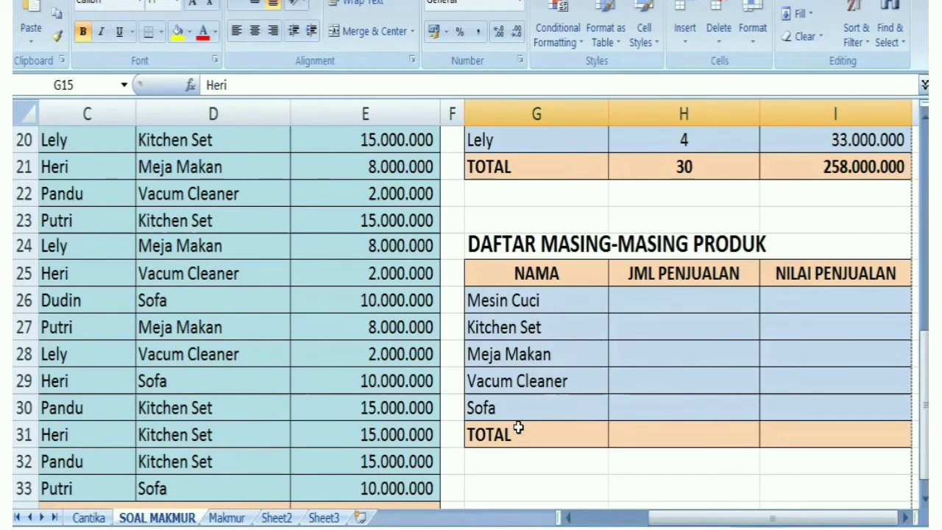
Count the product sales in H26 with =COUNTIF(D4:D33;G26) and copy the formula down the JML PENJUALAN column to H30.
{"action": "left_click", "coordinate": [659, 297]}
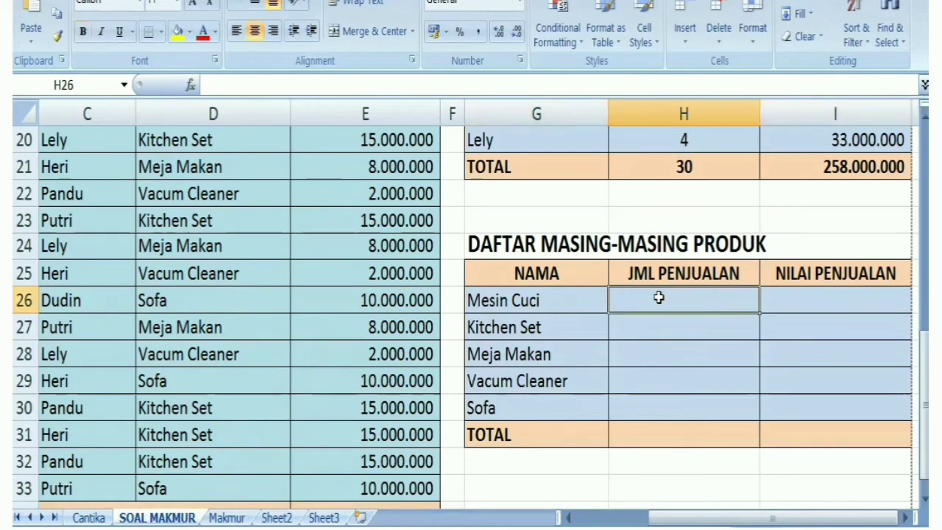
{"action": "type", "text": "="}
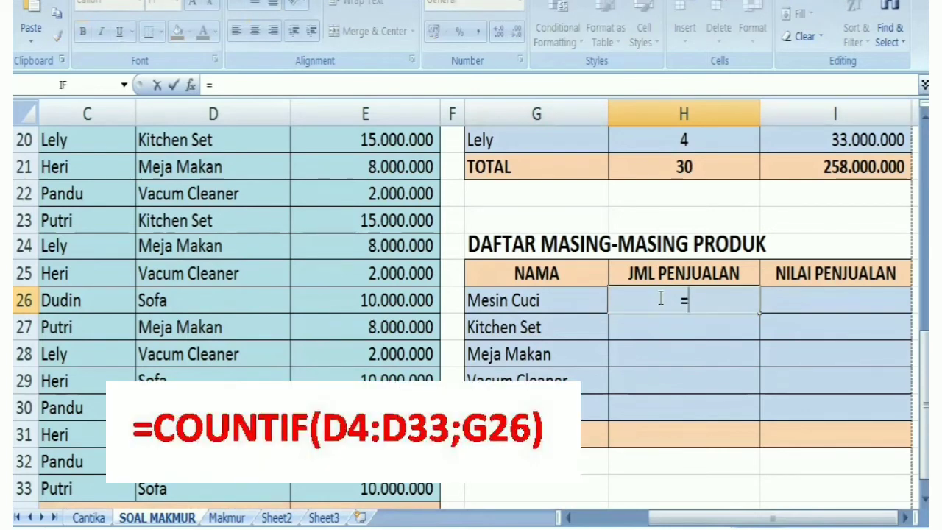
{"action": "type", "text": "COUNTIF("}
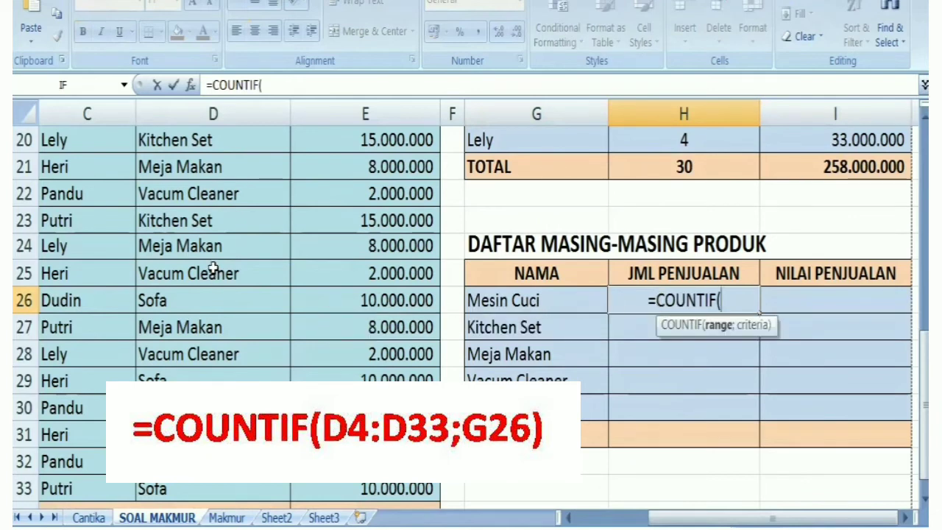
{"action": "scroll", "coordinate": [213, 268], "scroll_direction": "up", "scroll_amount": 6}
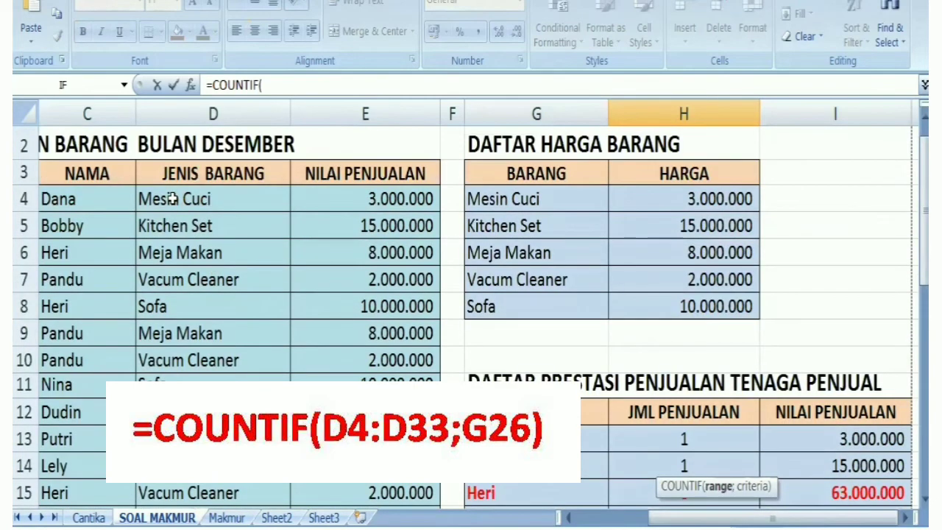
{"action": "left_click_drag", "start_coordinate": [171, 199], "coordinate": [176, 520]}
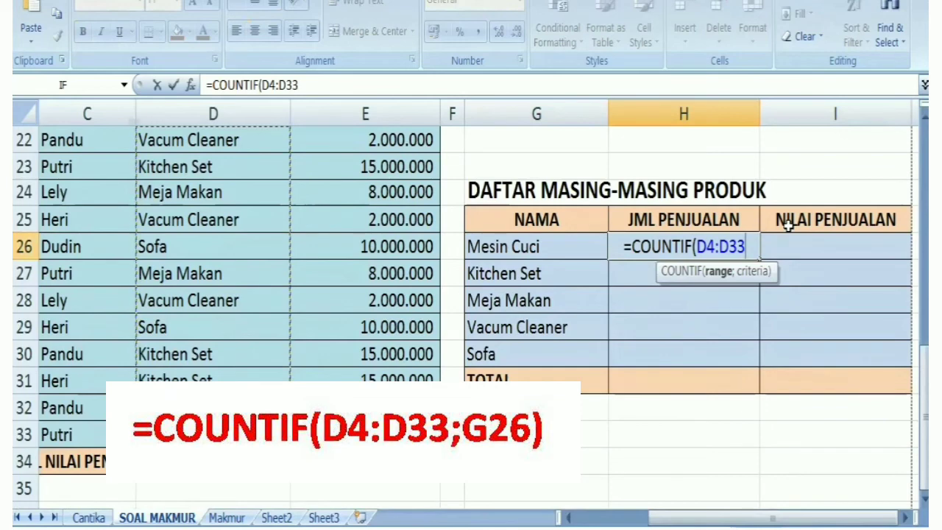
{"action": "type", "text": ";"}
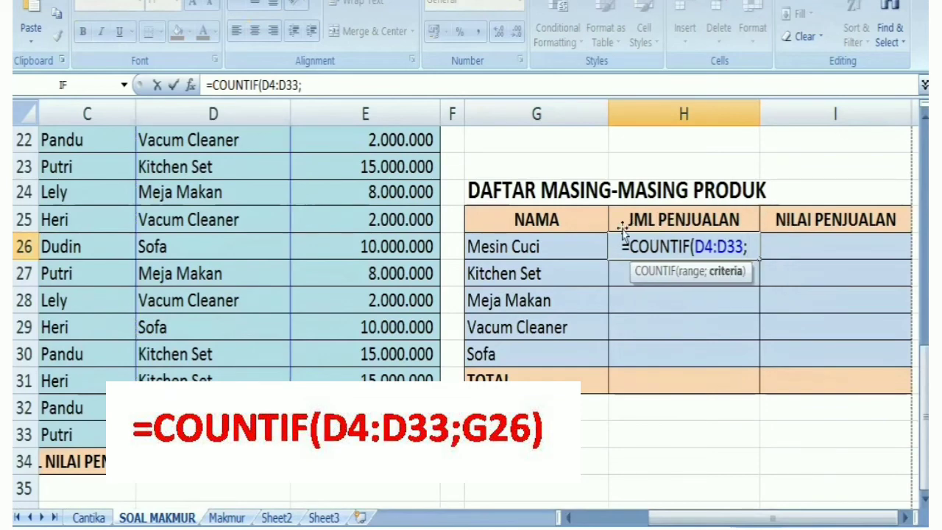
{"action": "left_click", "coordinate": [536, 249]}
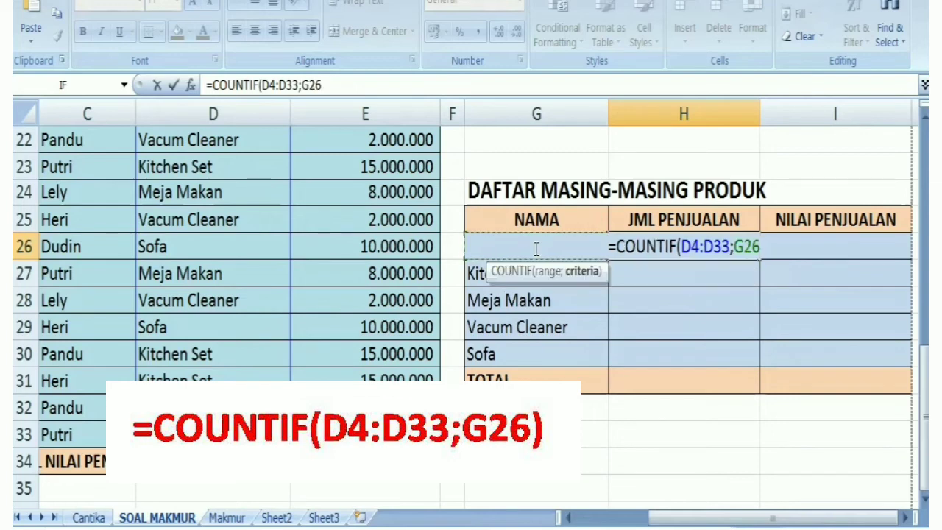
{"action": "type", "text": ")"}
{"action": "key", "text": "Return"}
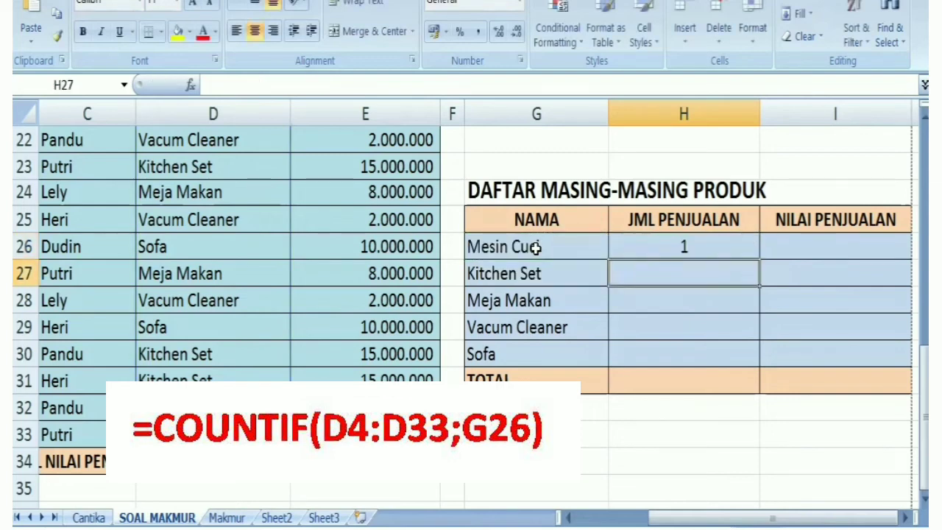
{"action": "left_click", "coordinate": [711, 247]}
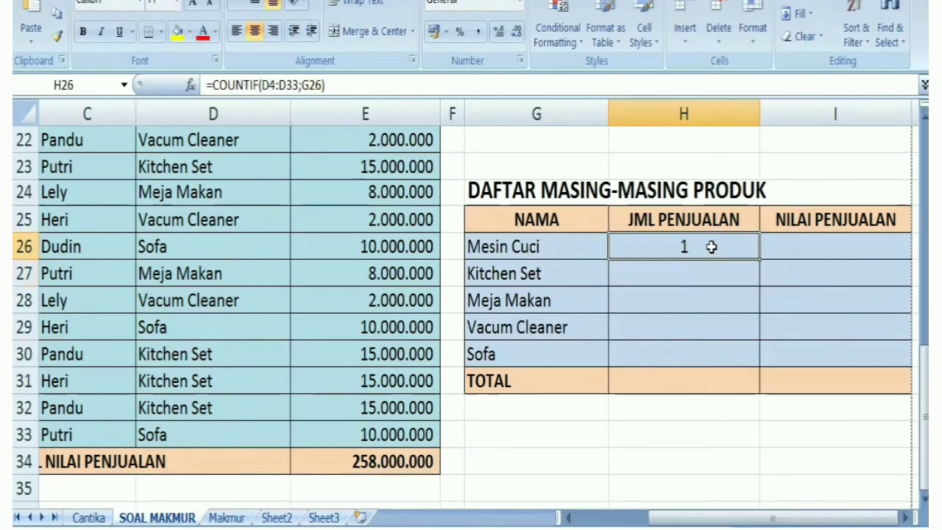
{"action": "left_click_drag", "start_coordinate": [759, 259], "coordinate": [750, 365]}
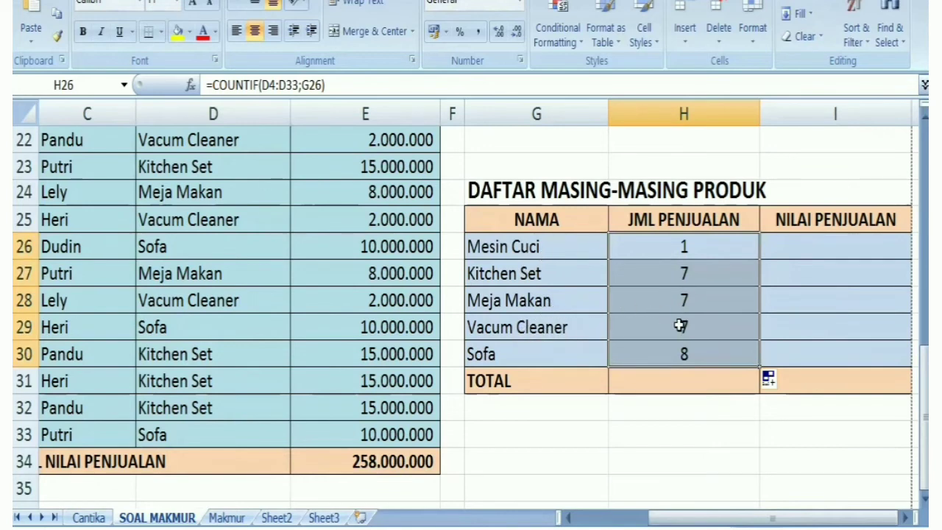
Total the product sales counts in H31, the TOTAL row, with a SUM of H26:H30.
{"action": "left_click", "coordinate": [693, 383]}
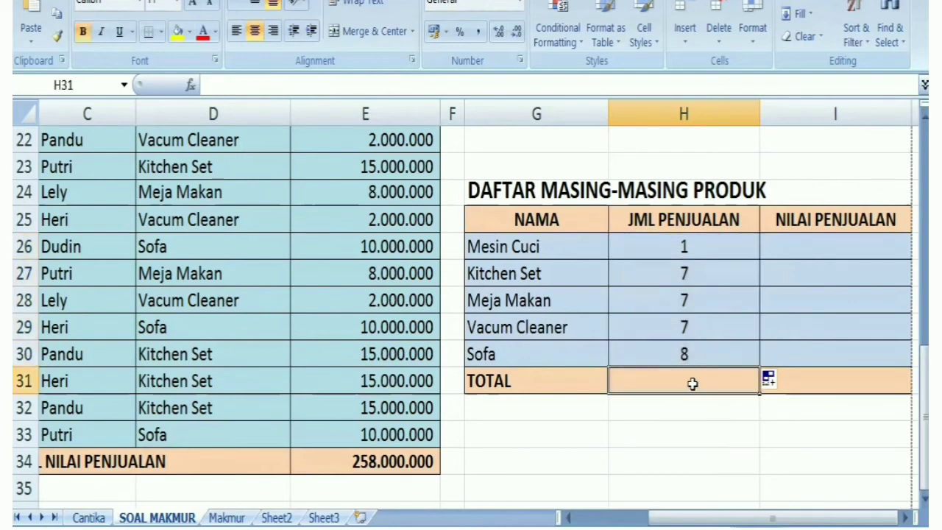
{"action": "type", "text": "="}
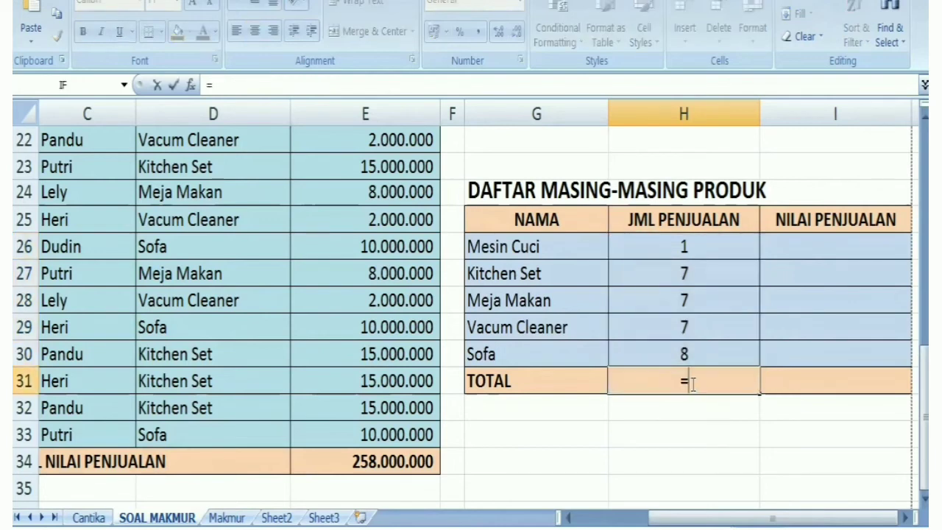
{"action": "type", "text": "sum("}
{"action": "left_click", "coordinate": [694, 248]}
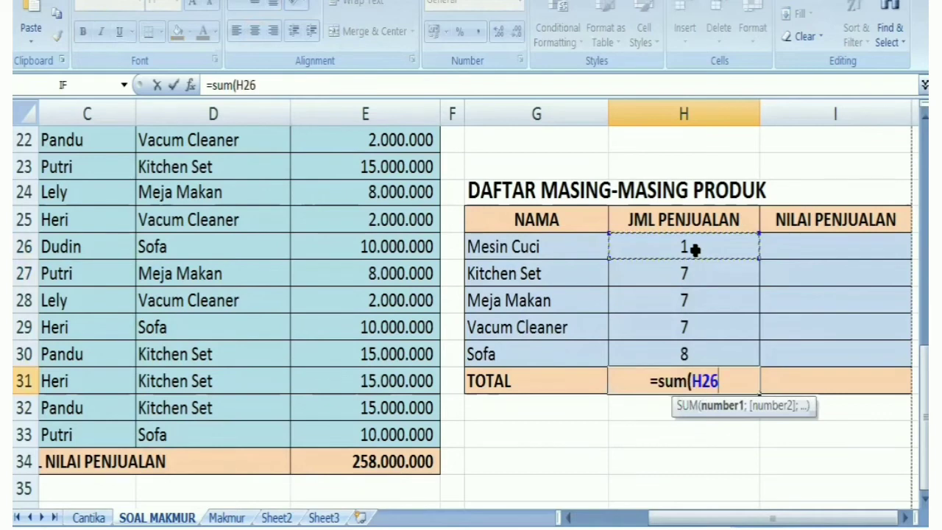
{"action": "left_click_drag", "start_coordinate": [694, 249], "coordinate": [673, 343]}
{"action": "type", "text": ")"}
{"action": "key", "text": "Return"}
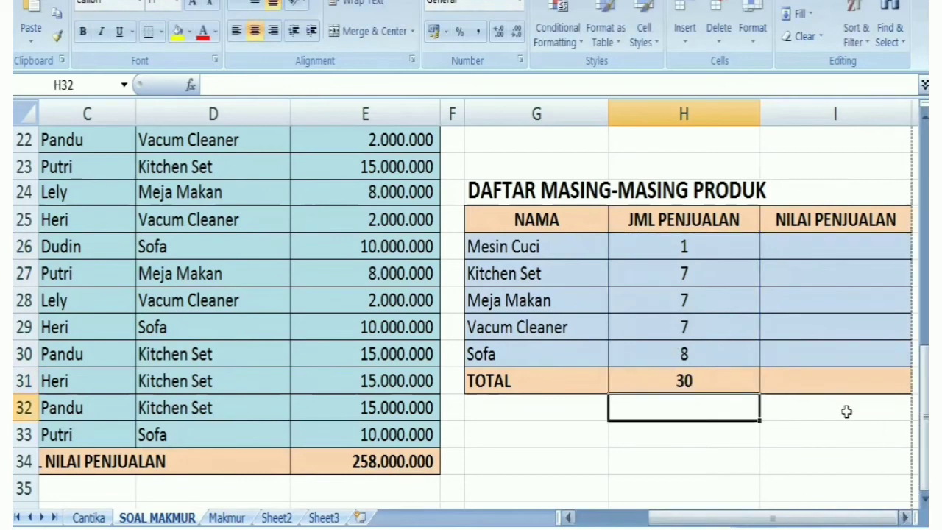
Start a SUMIF formula in I26 for the Mesin Cuci sales value, with D4:D33 as the range.
{"action": "left_click", "coordinate": [840, 249]}
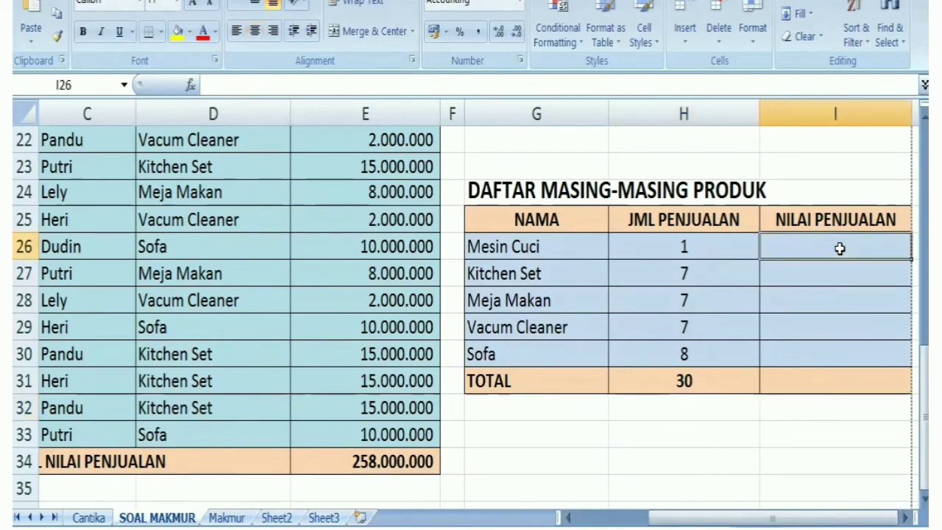
{"action": "type", "text": "="}
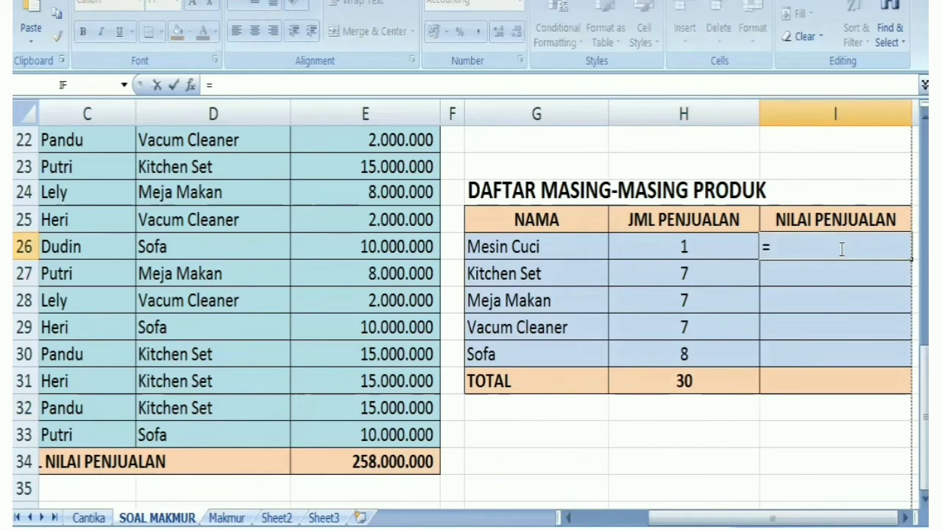
{"action": "type", "text": "sumif("}
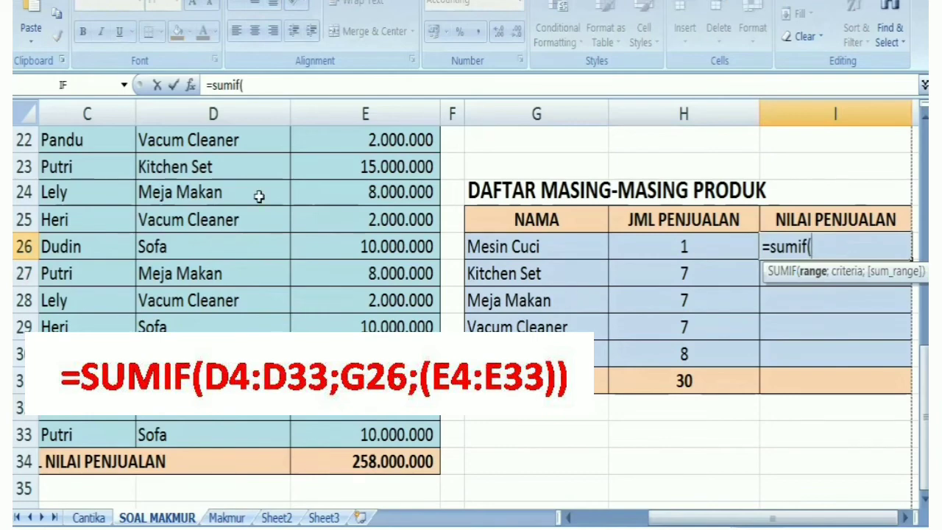
{"action": "scroll", "coordinate": [256, 191], "scroll_direction": "up", "scroll_amount": 7}
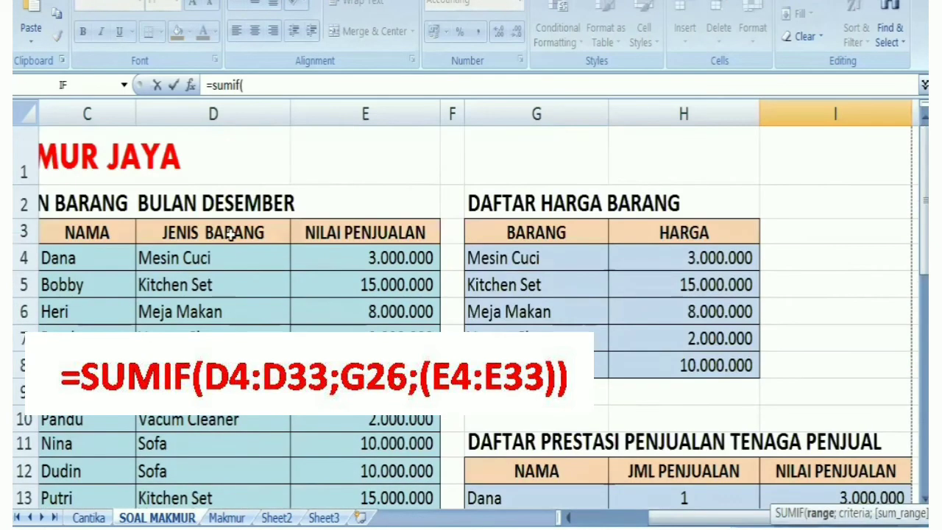
{"action": "left_click", "coordinate": [189, 259]}
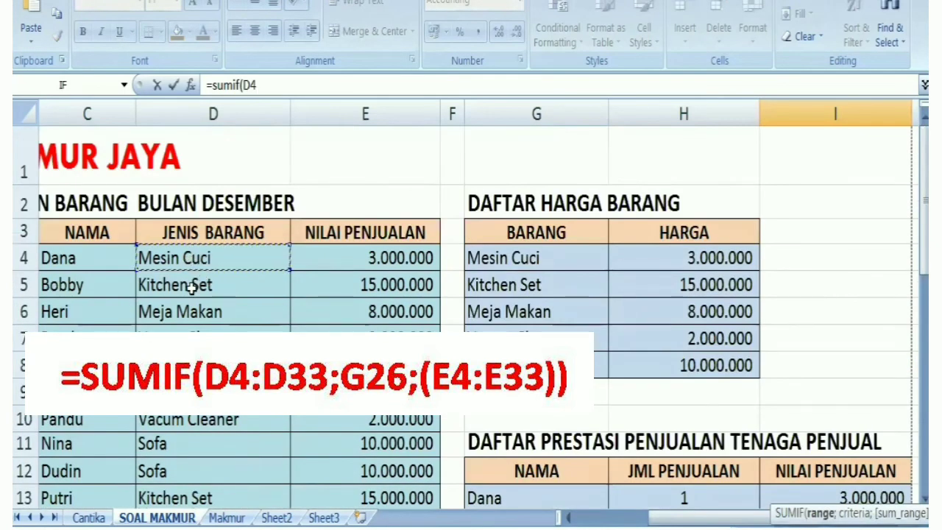
{"action": "left_click_drag", "start_coordinate": [192, 289], "coordinate": [205, 436]}
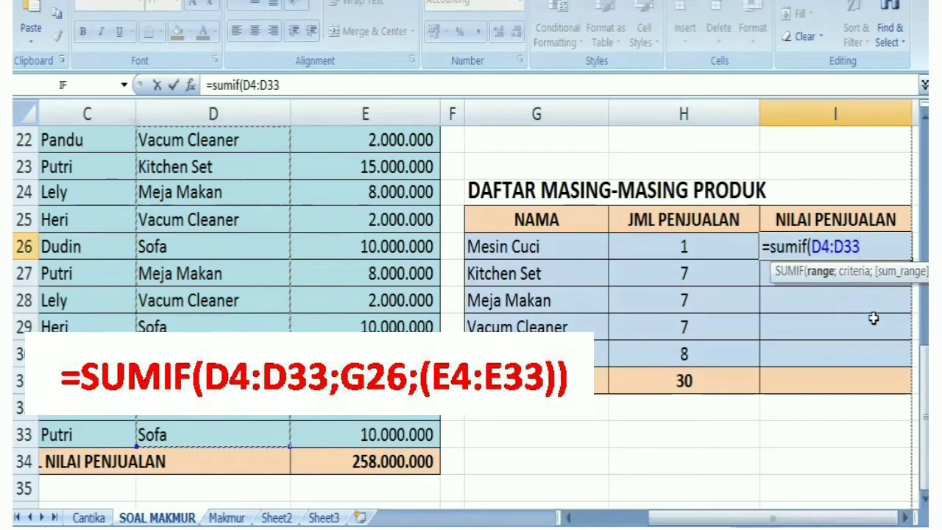
{"action": "type", "text": ";"}
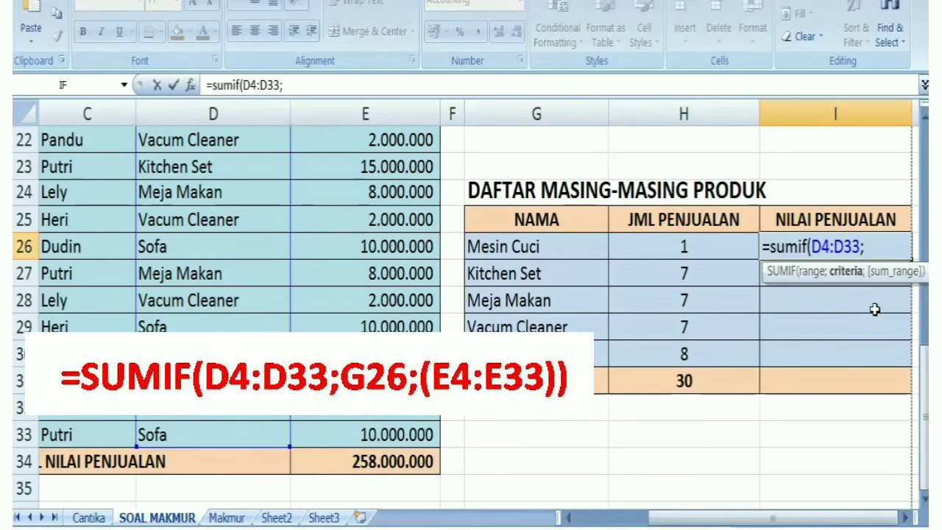
Complete the SUMIF formula in I26 with G26 as the criteria and (E4:E33) as the sum range, and copy it down to I30.
{"action": "left_click", "coordinate": [498, 249]}
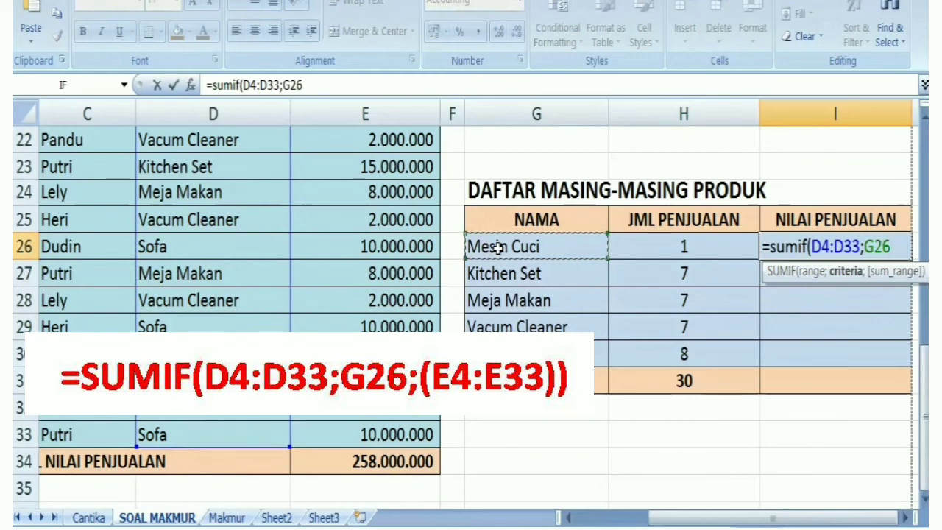
{"action": "type", "text": ";"}
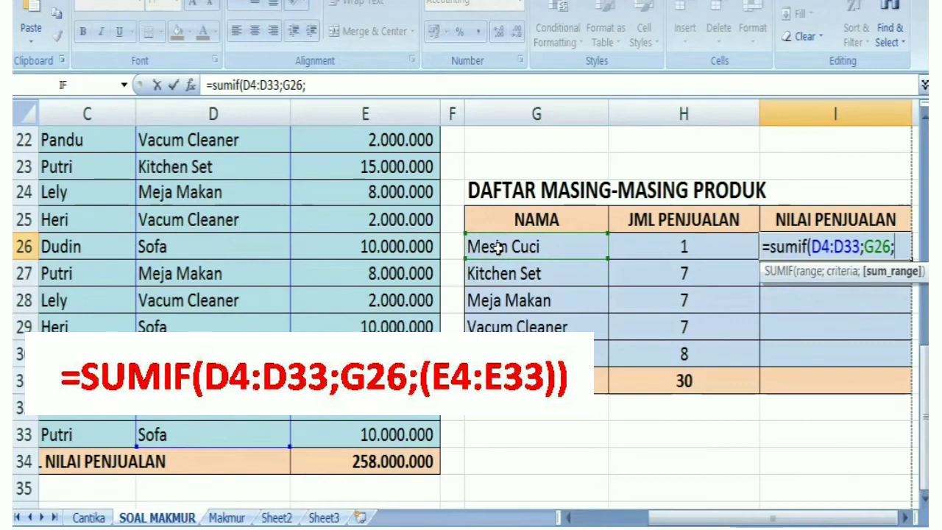
{"action": "type", "text": "("}
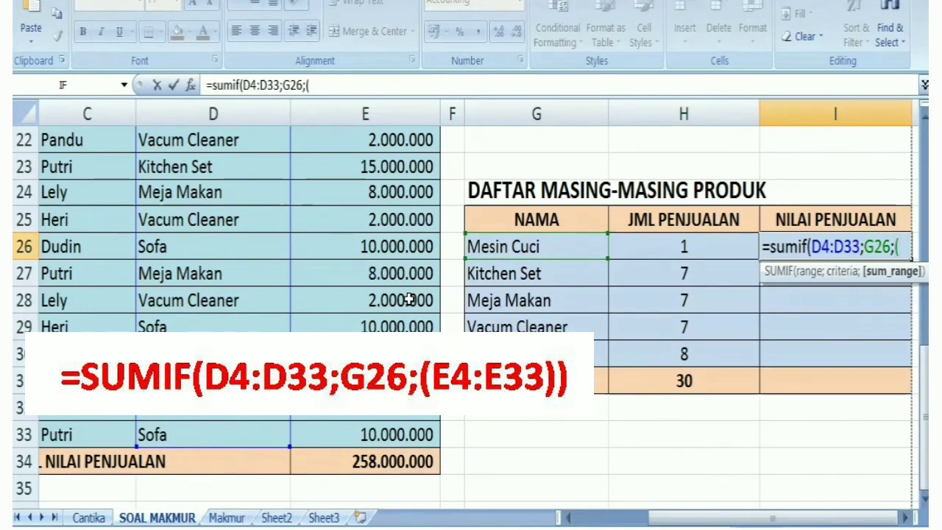
{"action": "scroll", "coordinate": [404, 294], "scroll_direction": "up", "scroll_amount": 7}
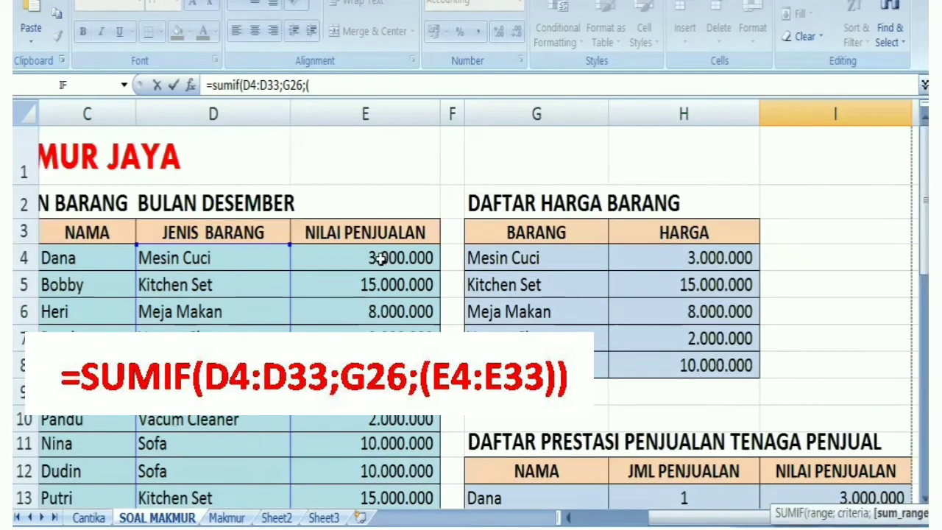
{"action": "left_click", "coordinate": [379, 257]}
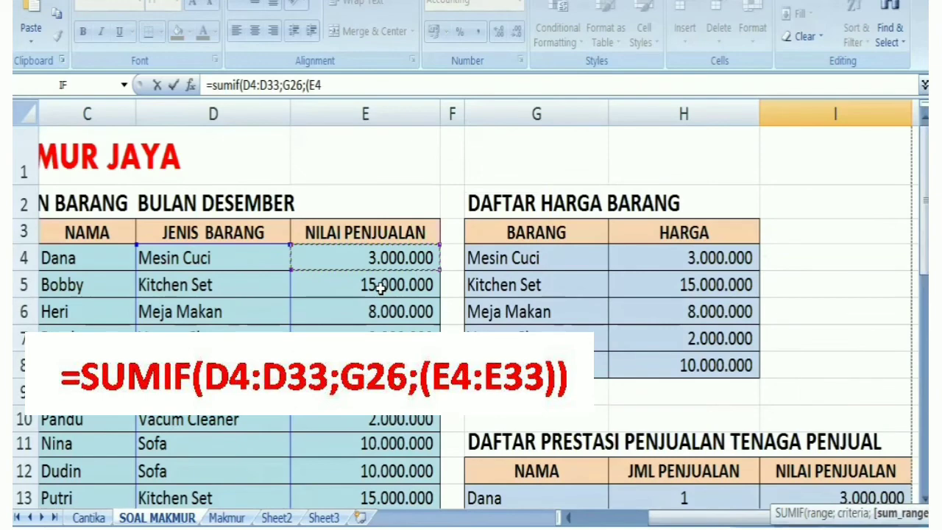
{"action": "left_click_drag", "start_coordinate": [379, 289], "coordinate": [400, 435]}
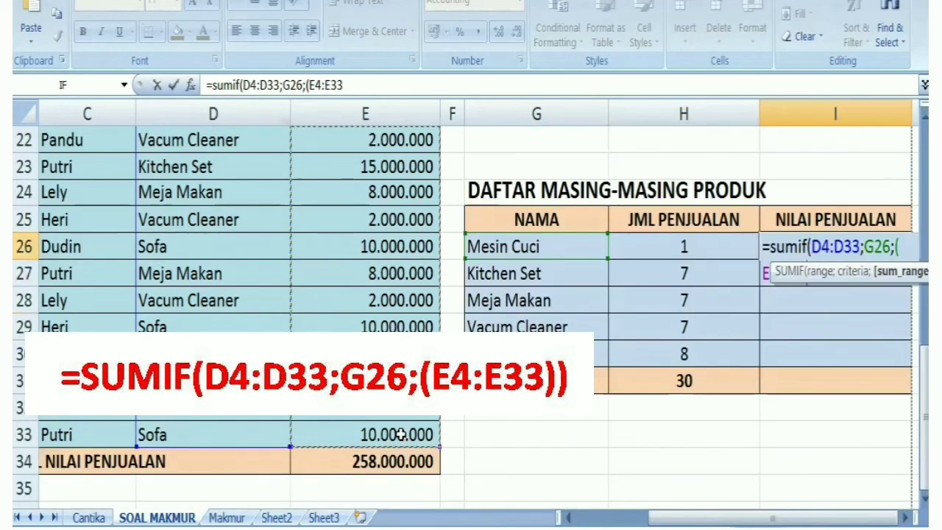
{"action": "type", "text": ")"}
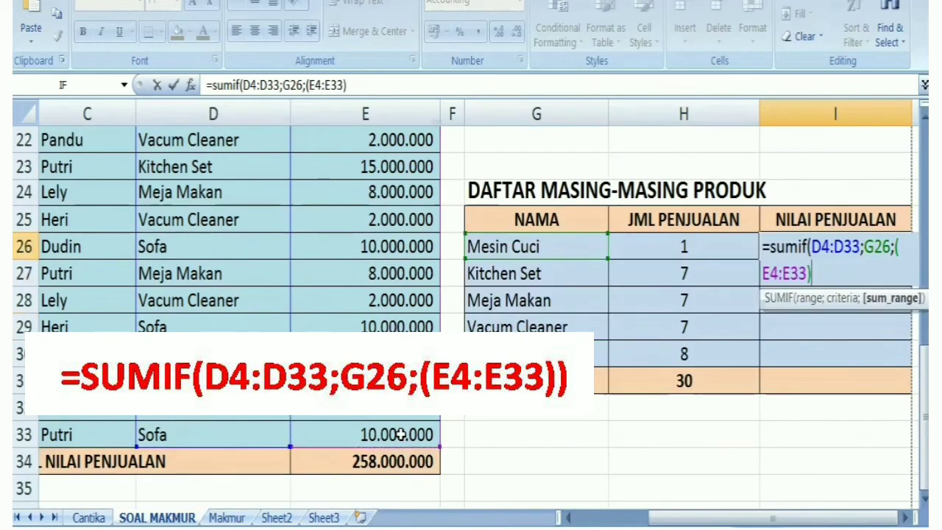
{"action": "type", "text": ")"}
{"action": "key", "text": "Return"}
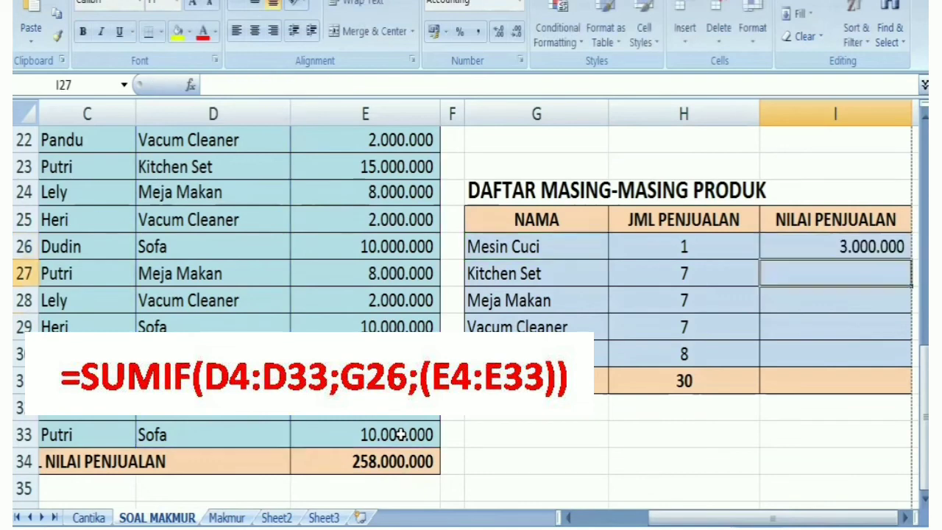
{"action": "left_click", "coordinate": [895, 247]}
{"action": "left_click_drag", "start_coordinate": [912, 261], "coordinate": [910, 366]}
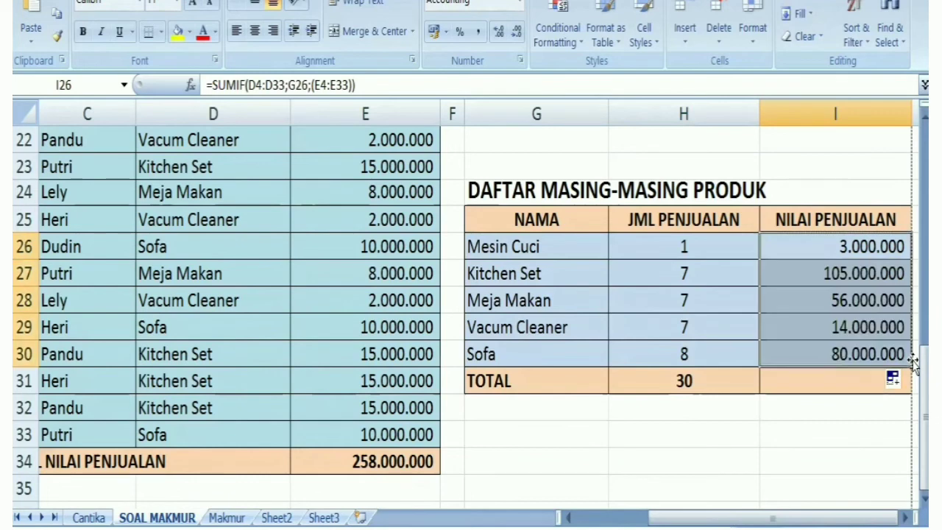
Total the product sales values in I31, the TOTAL row, with a SUM of I26:I30.
{"action": "left_click", "coordinate": [840, 386]}
{"action": "type", "text": "="}
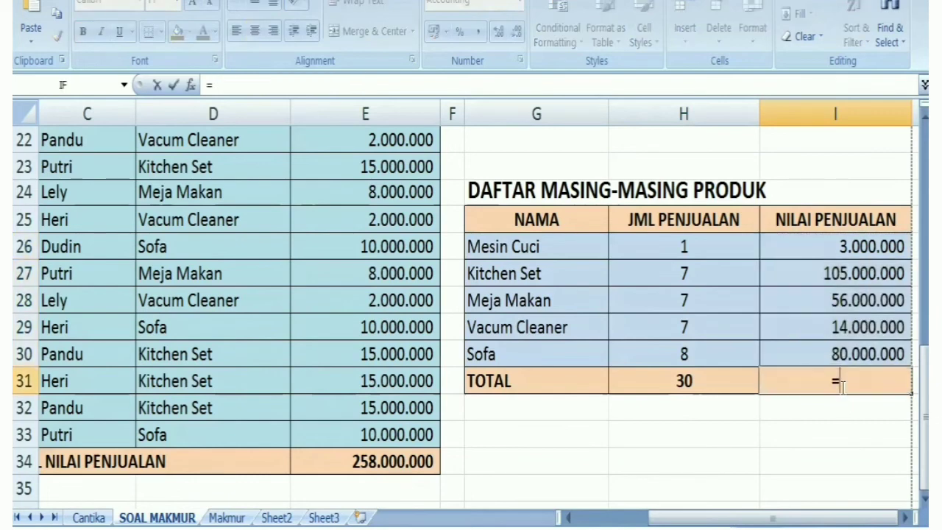
{"action": "type", "text": "sum("}
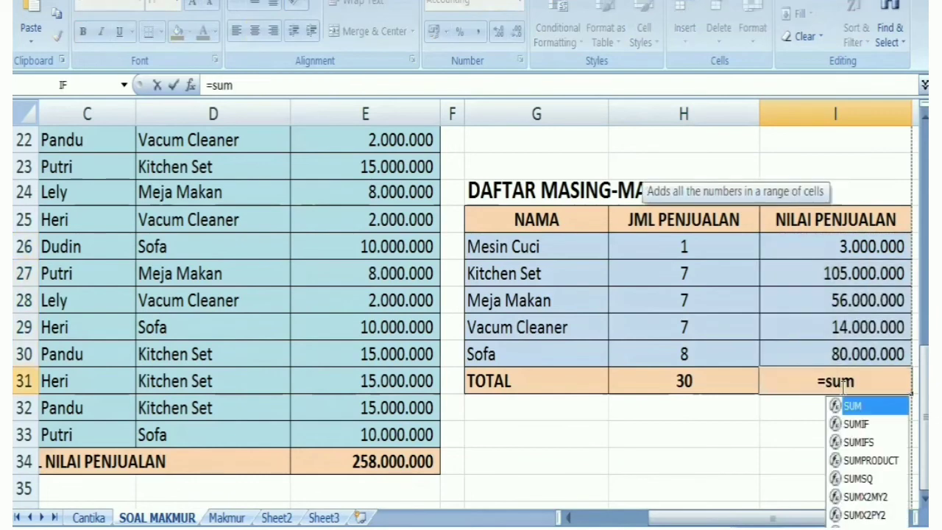
{"action": "left_click", "coordinate": [854, 250]}
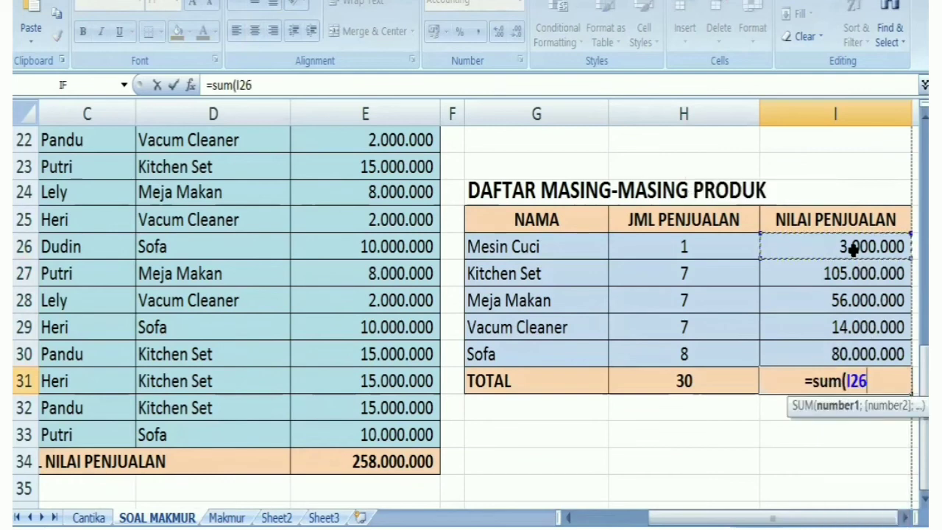
{"action": "left_click_drag", "start_coordinate": [854, 254], "coordinate": [858, 360]}
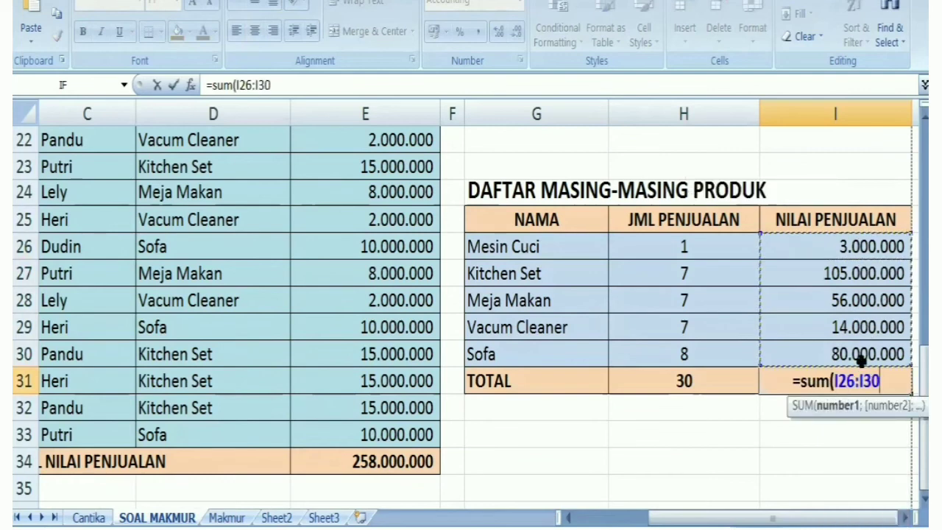
{"action": "type", "text": ")"}
{"action": "key", "text": "Return"}
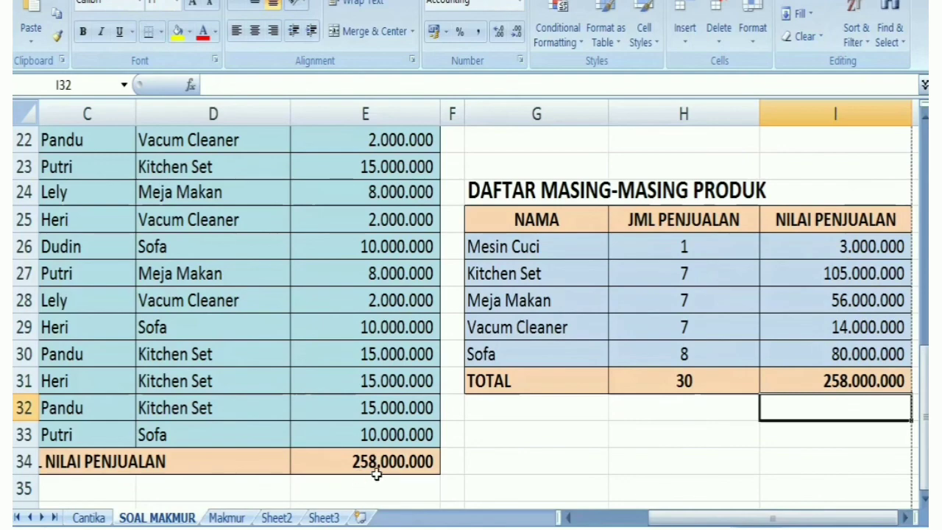
{"action": "scroll", "coordinate": [751, 295], "scroll_direction": "up", "scroll_amount": 2}
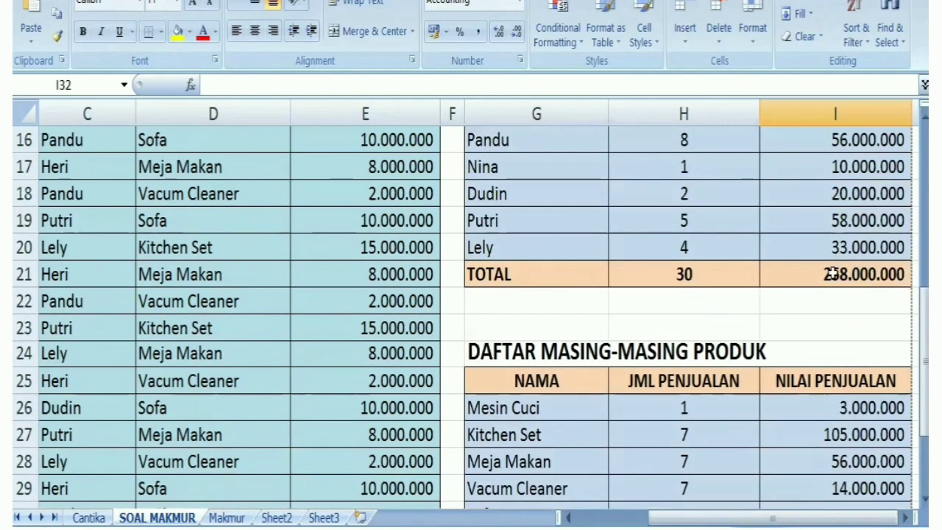
{"action": "scroll", "coordinate": [851, 331], "scroll_direction": "down", "scroll_amount": 2}
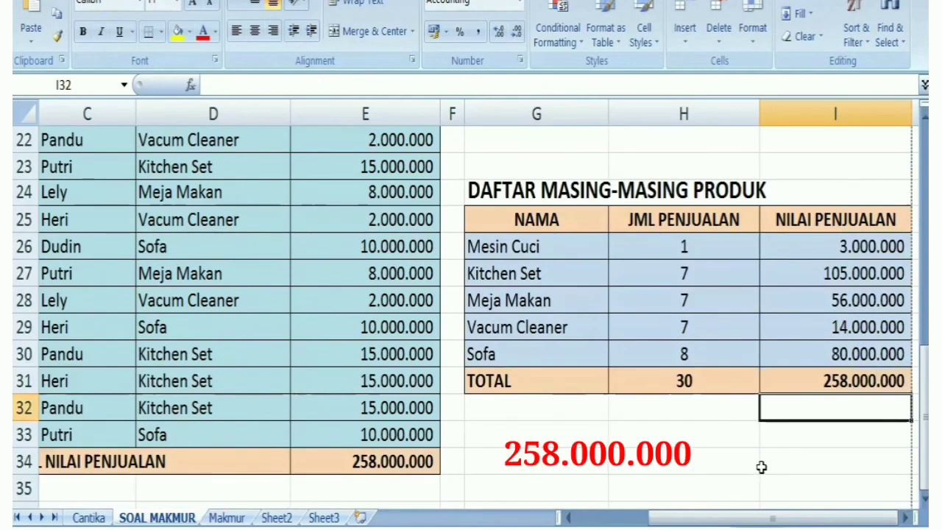